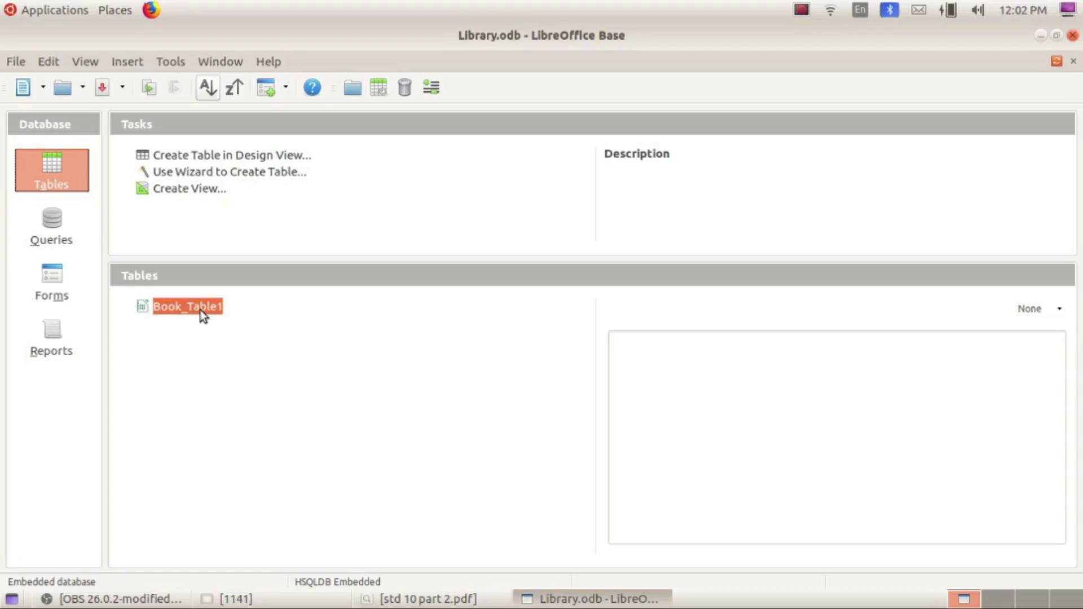
# Open Book_Table1 in design view to review its field names and types, and close the design.
pyautogui.rightClick(200, 310)
pyautogui.click(226, 394)
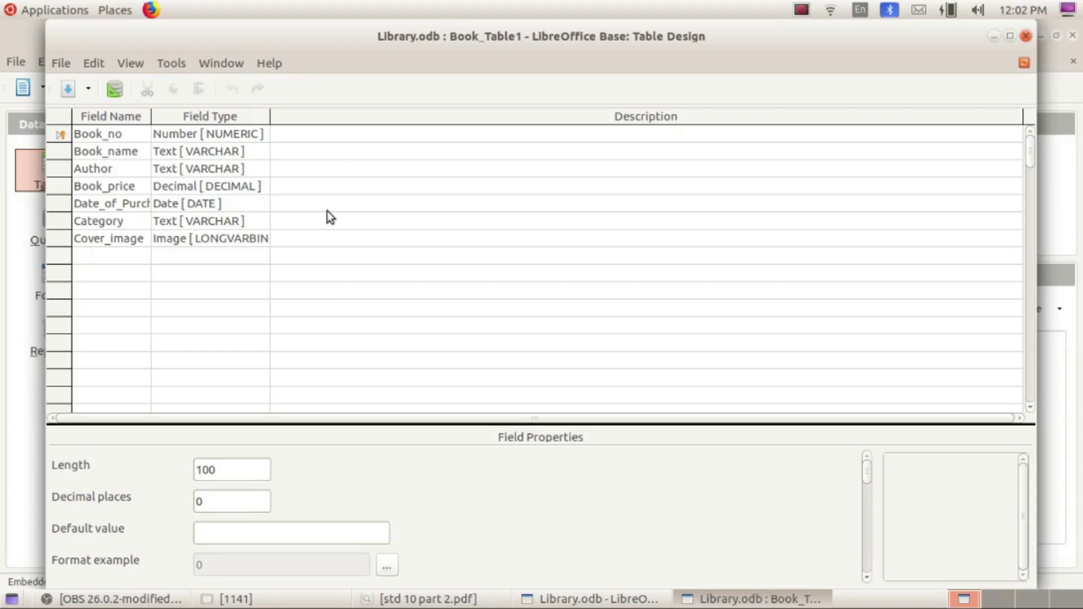
pyautogui.click(1026, 38)
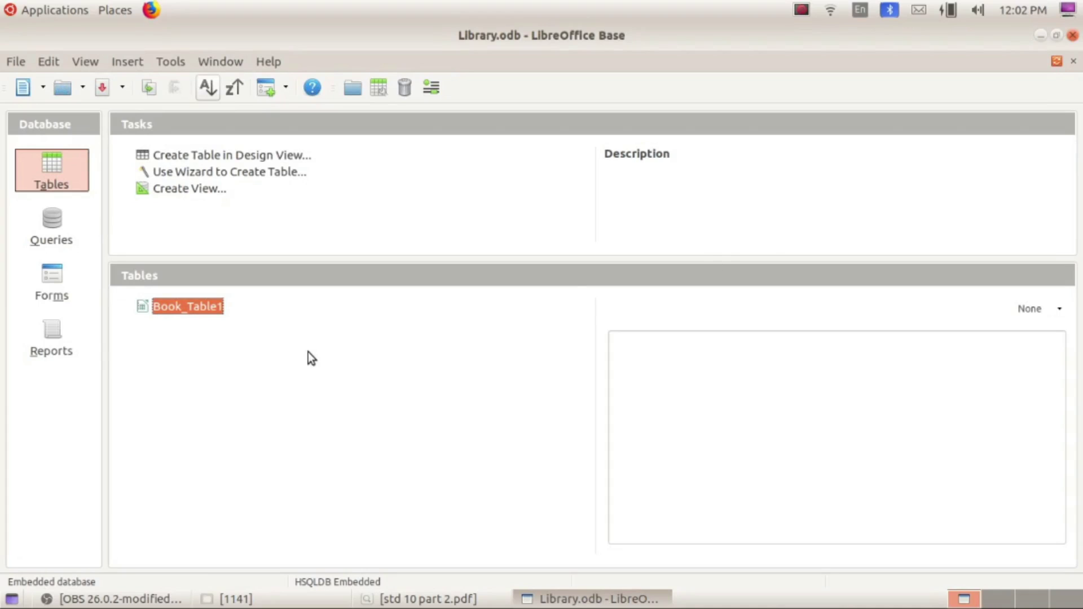
# Start creating a form with the Form Wizard, using Book_Table1 as the source table.
pyautogui.click(51, 284)
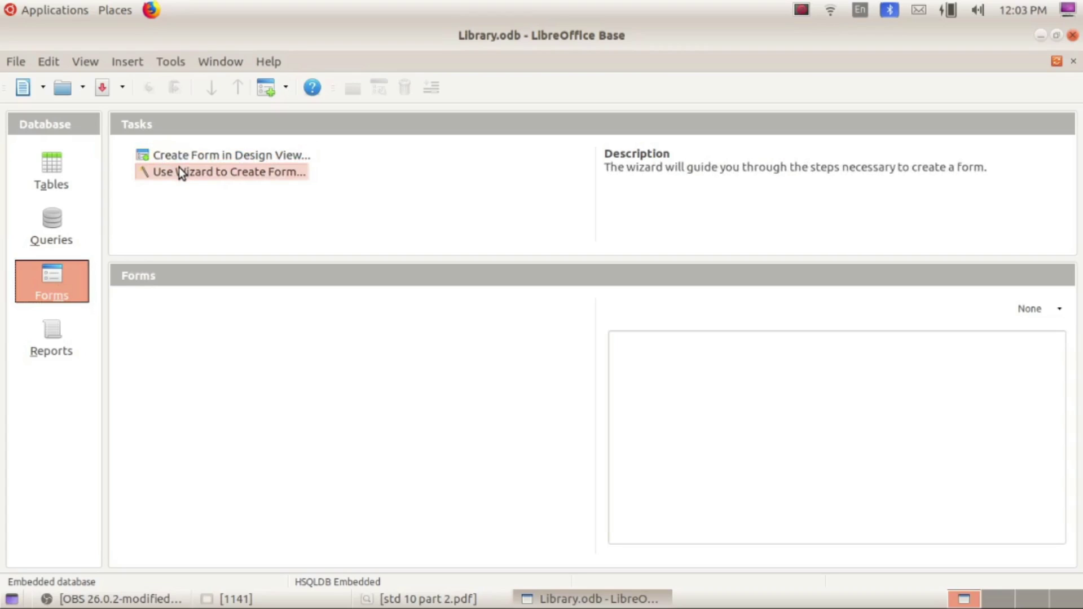
pyautogui.click(212, 172)
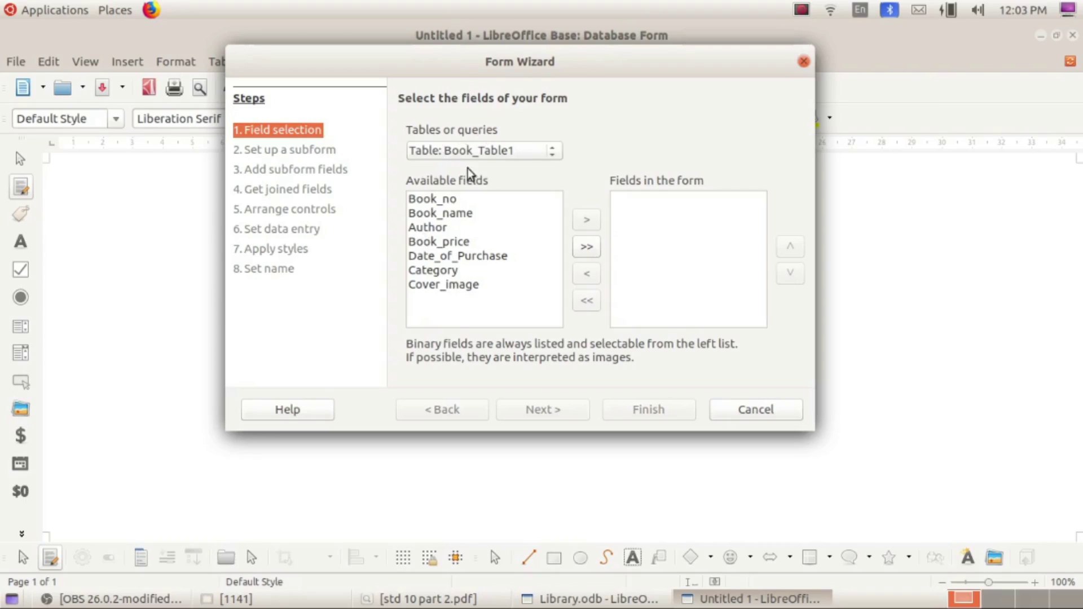
pyautogui.click(549, 151)
pyautogui.click(549, 152)
pyautogui.click(443, 201)
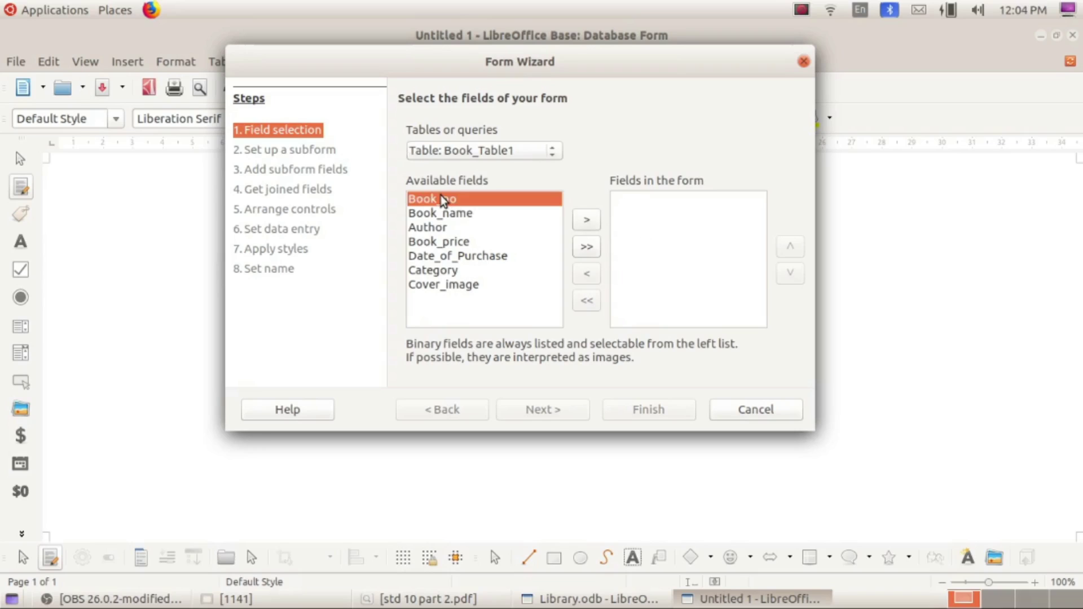
pyautogui.click(583, 224)
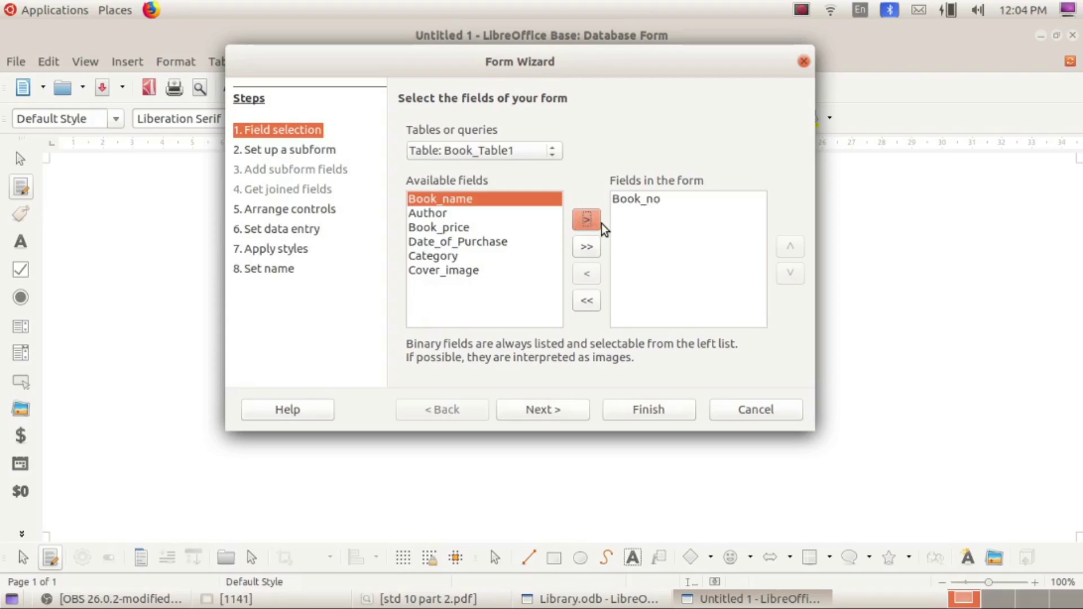
pyautogui.click(435, 217)
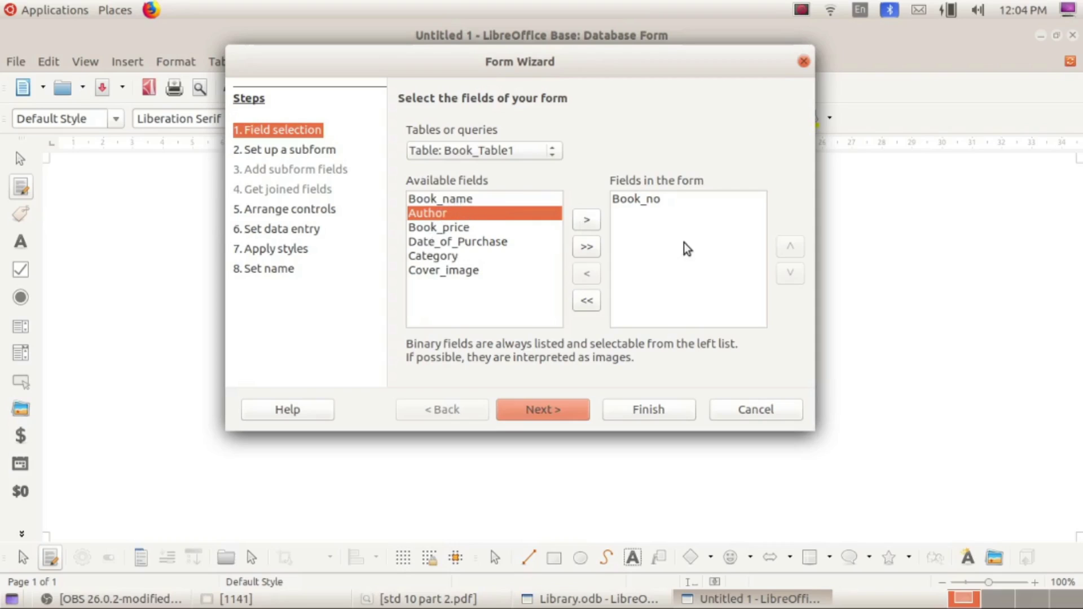
pyautogui.click(582, 248)
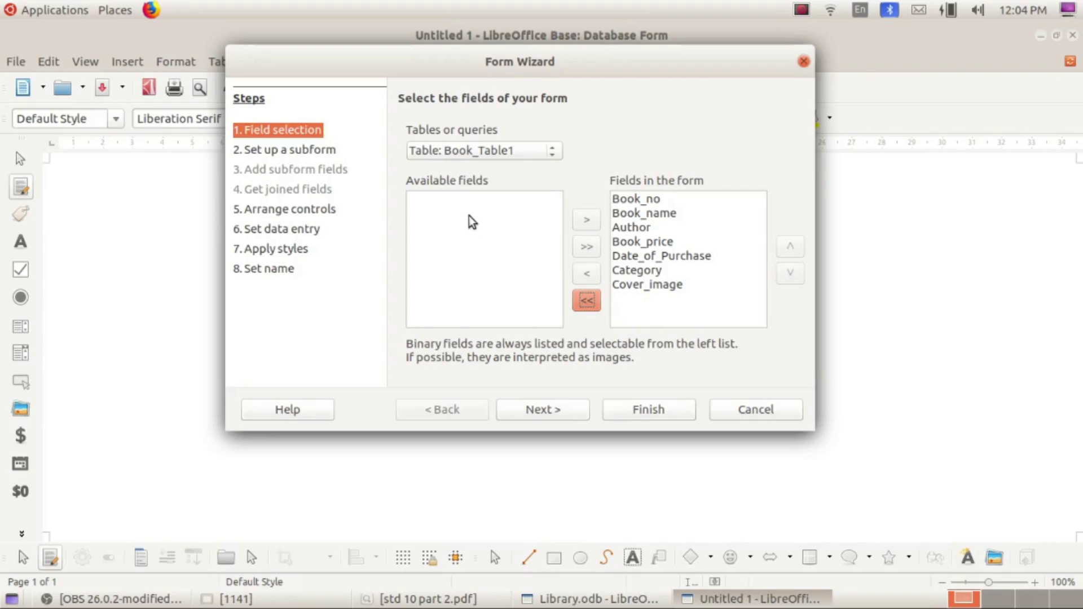
pyautogui.click(587, 301)
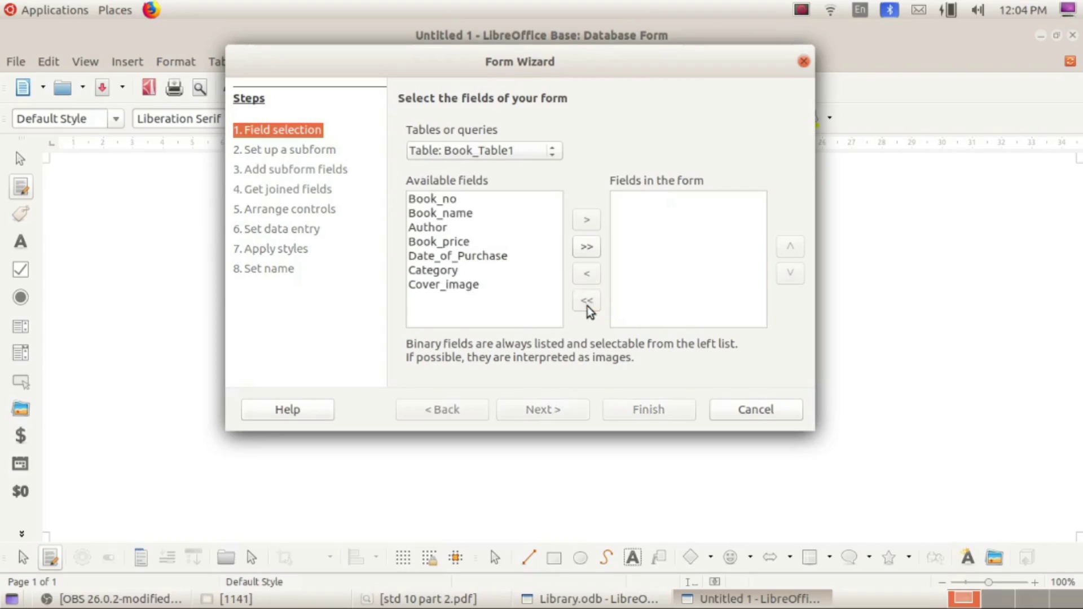
# Add Book_name and Book_price to the form individually, and add all remaining Book_Table1 fields together.
pyautogui.click(423, 218)
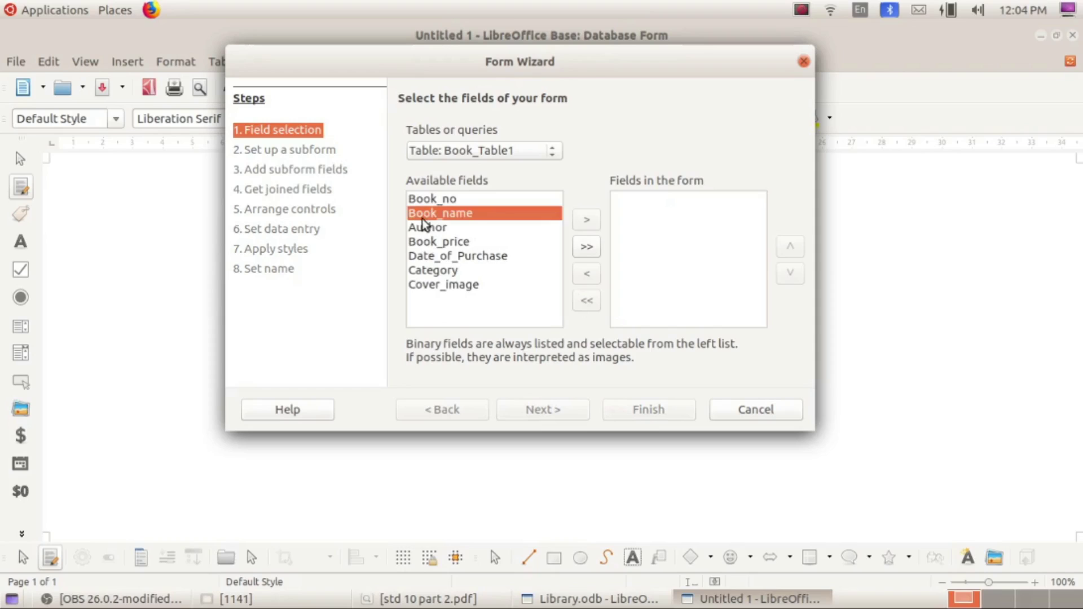
pyautogui.click(590, 219)
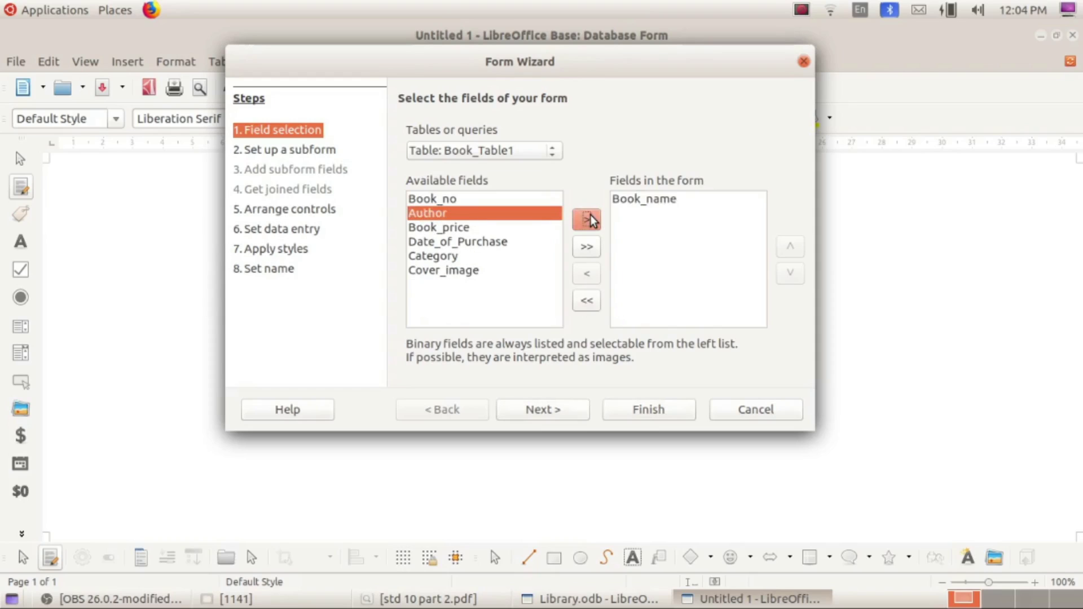
pyautogui.click(431, 228)
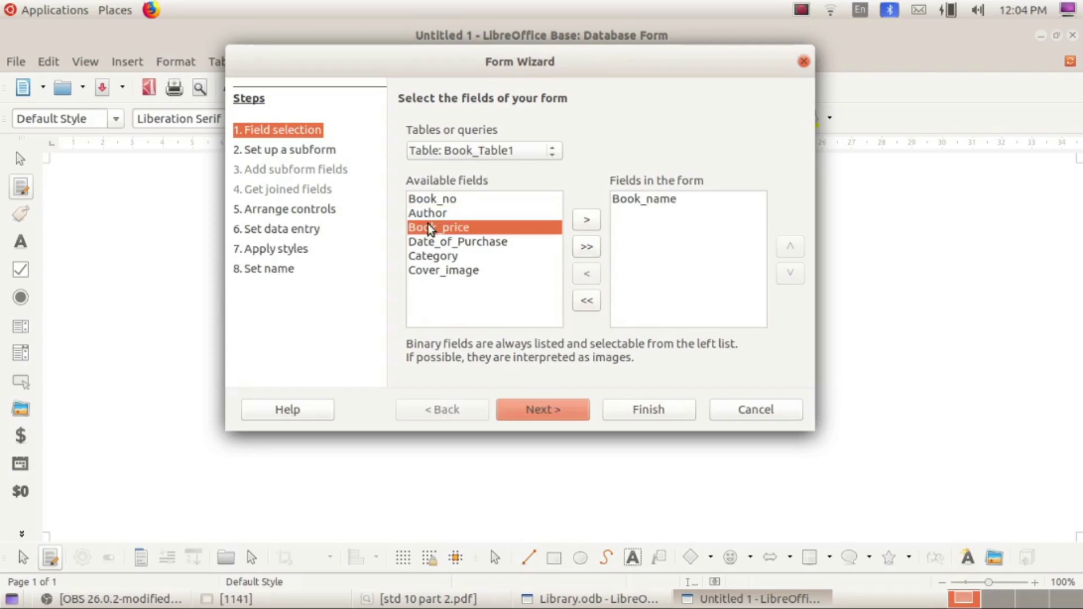
pyautogui.click(581, 221)
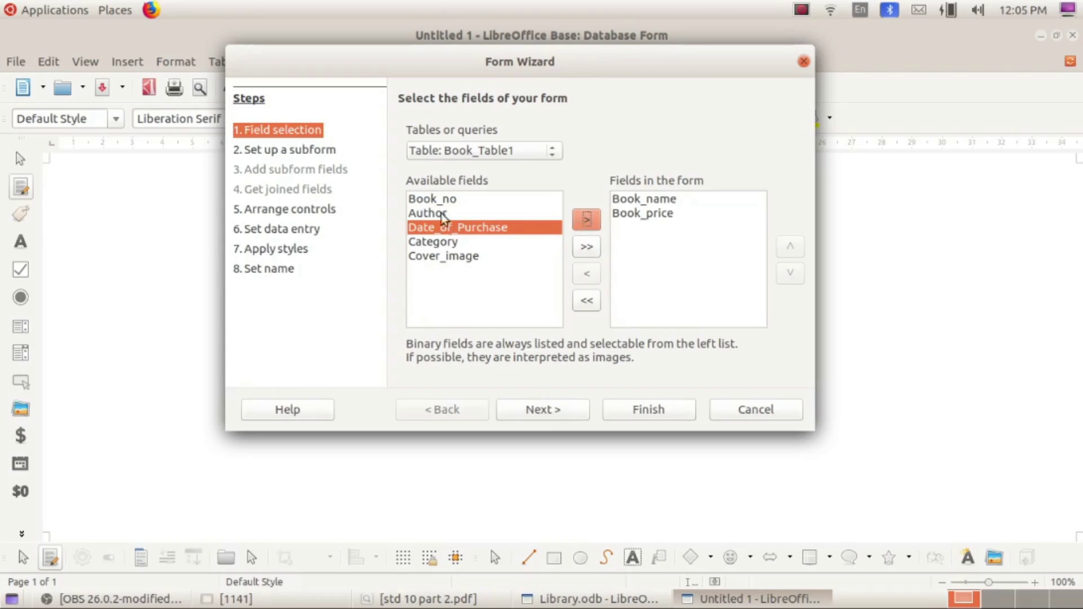
pyautogui.click(587, 246)
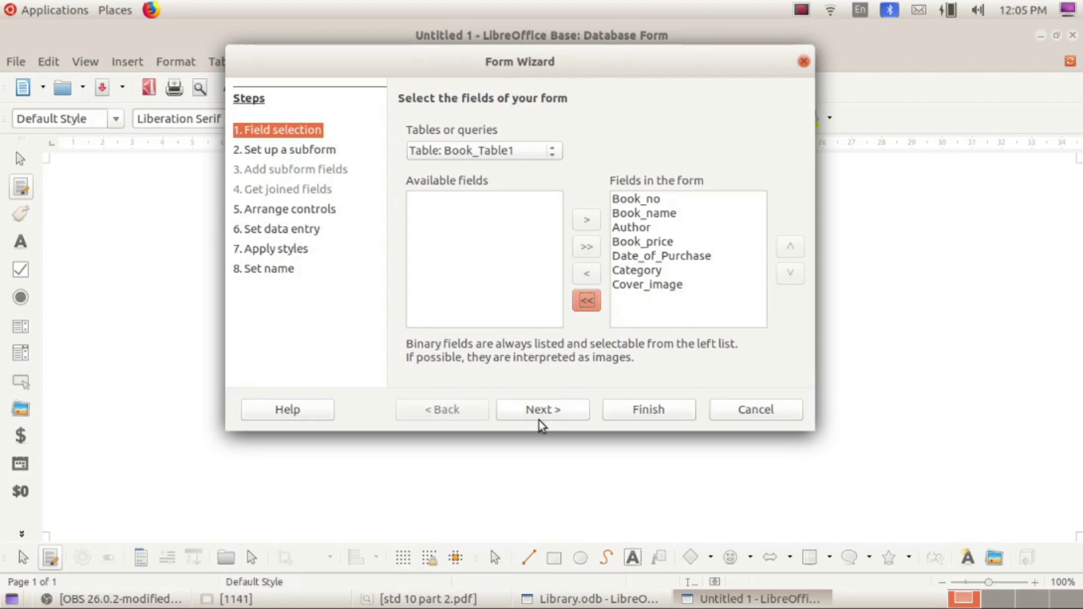
# Continue without a subform and arrange the main form as Columnar - Labels Left.
pyautogui.click(524, 411)
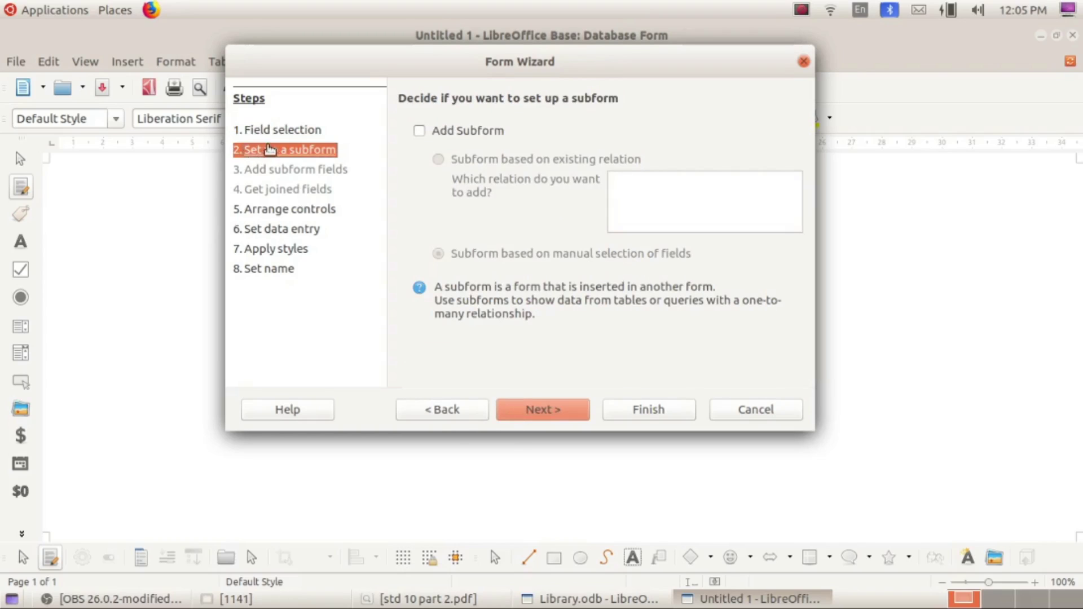
pyautogui.click(538, 411)
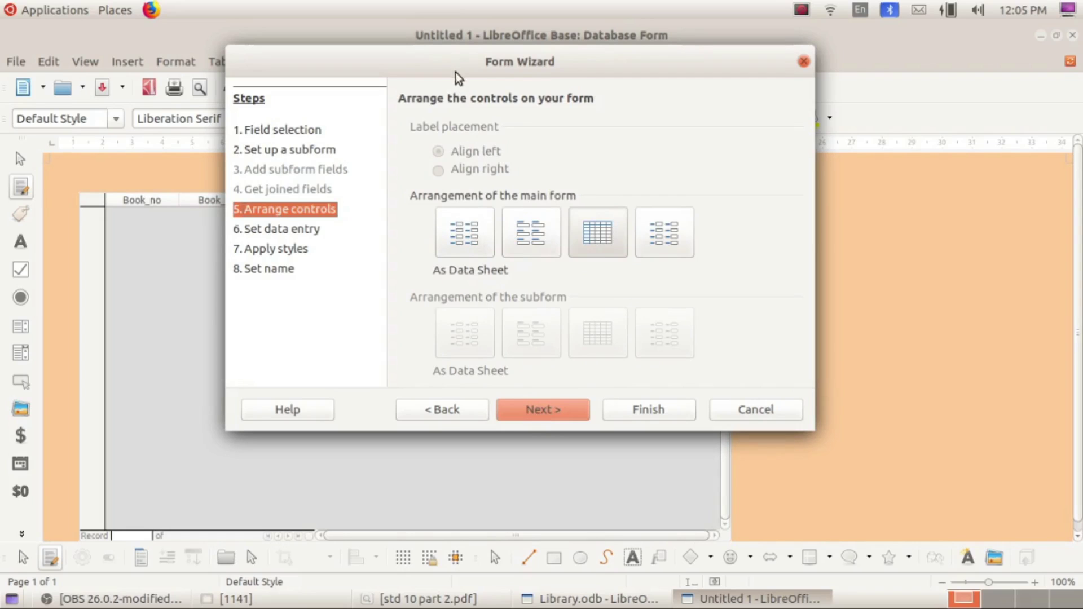
pyautogui.moveTo(459, 68); pyautogui.dragTo(584, 78)
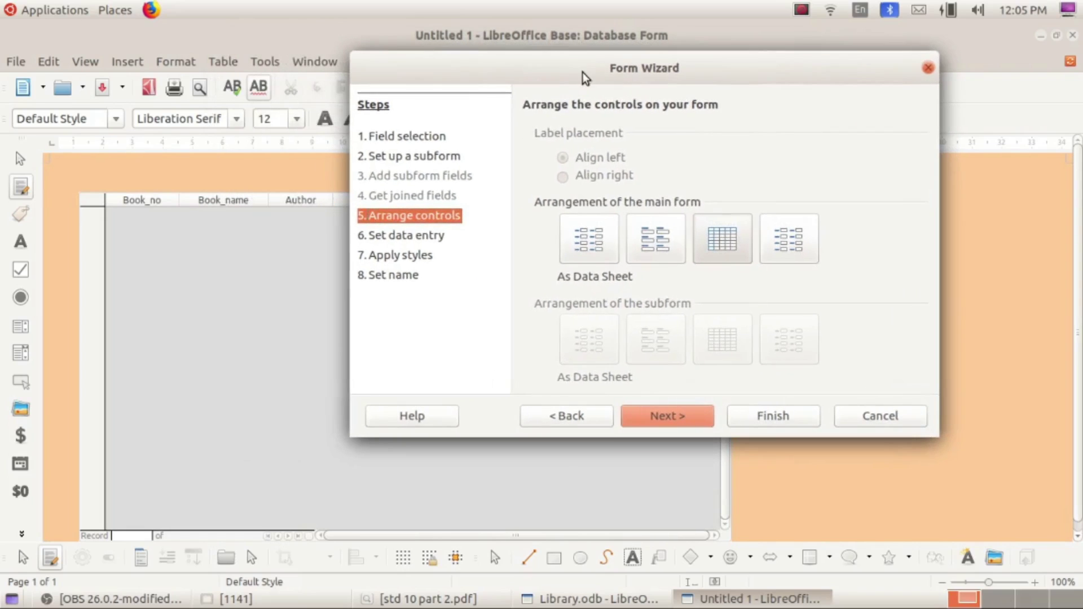
pyautogui.click(583, 239)
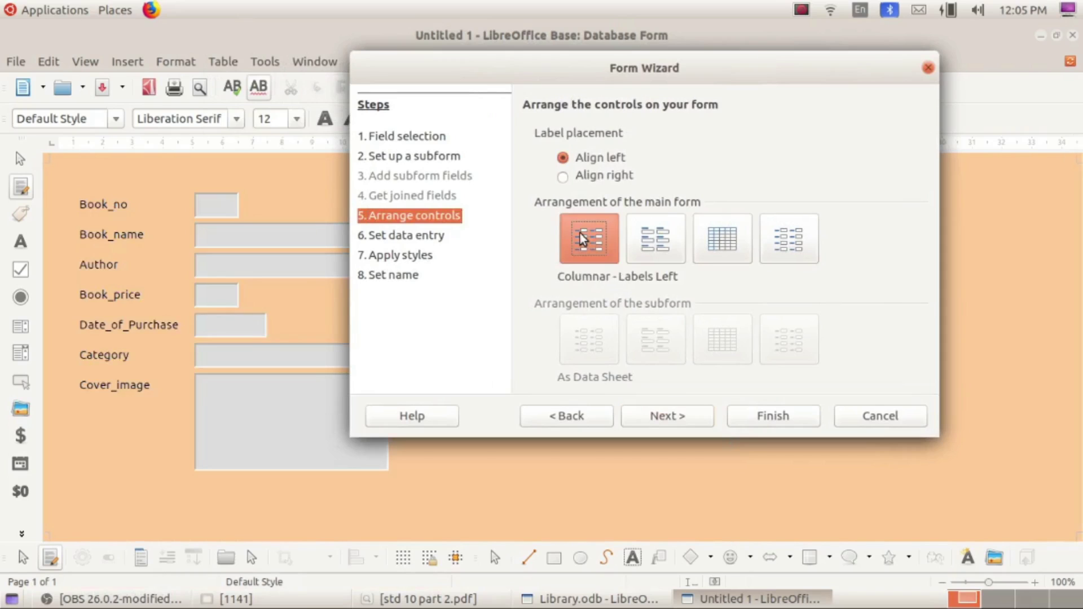
pyautogui.click(642, 233)
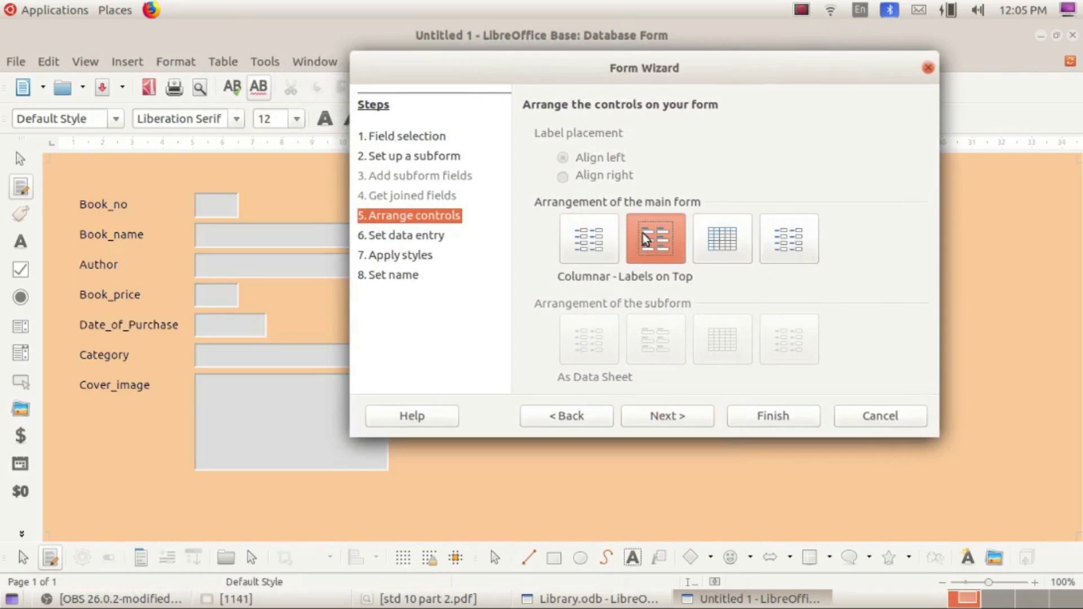
pyautogui.click(605, 237)
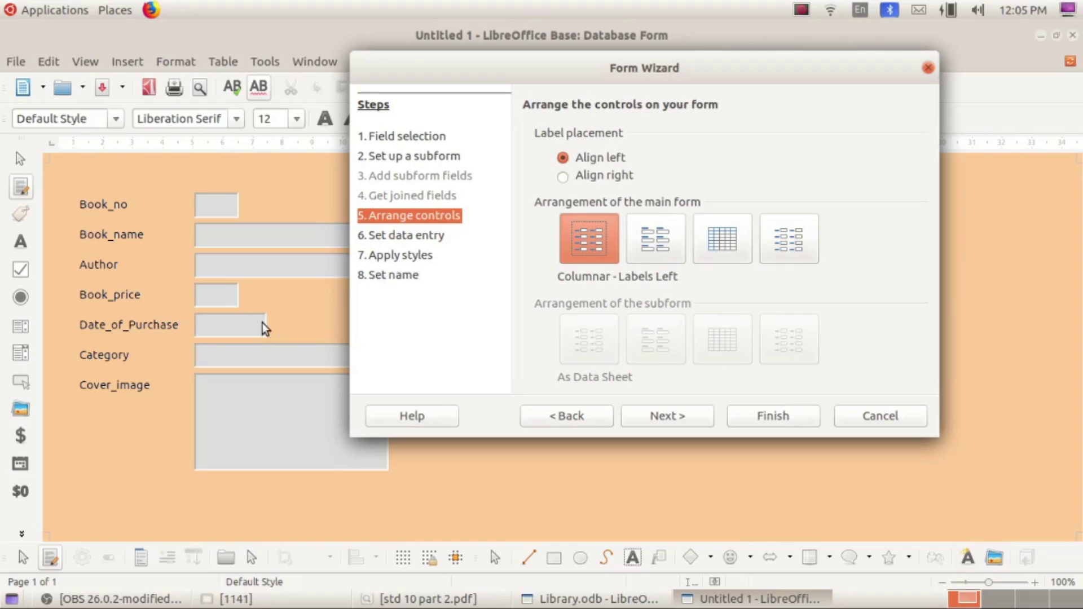
pyautogui.click(676, 239)
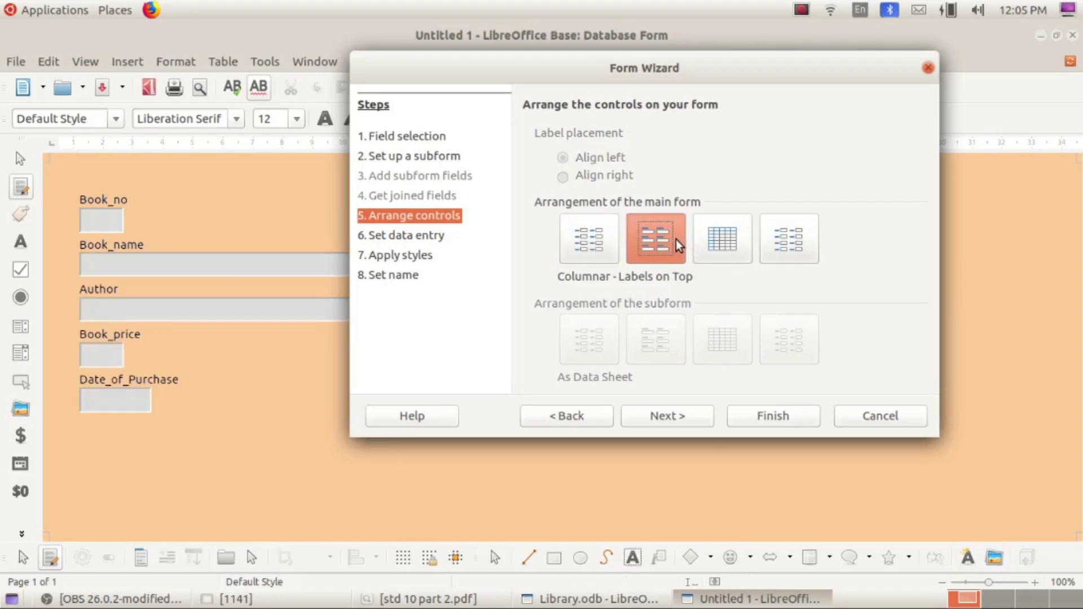
pyautogui.click(573, 248)
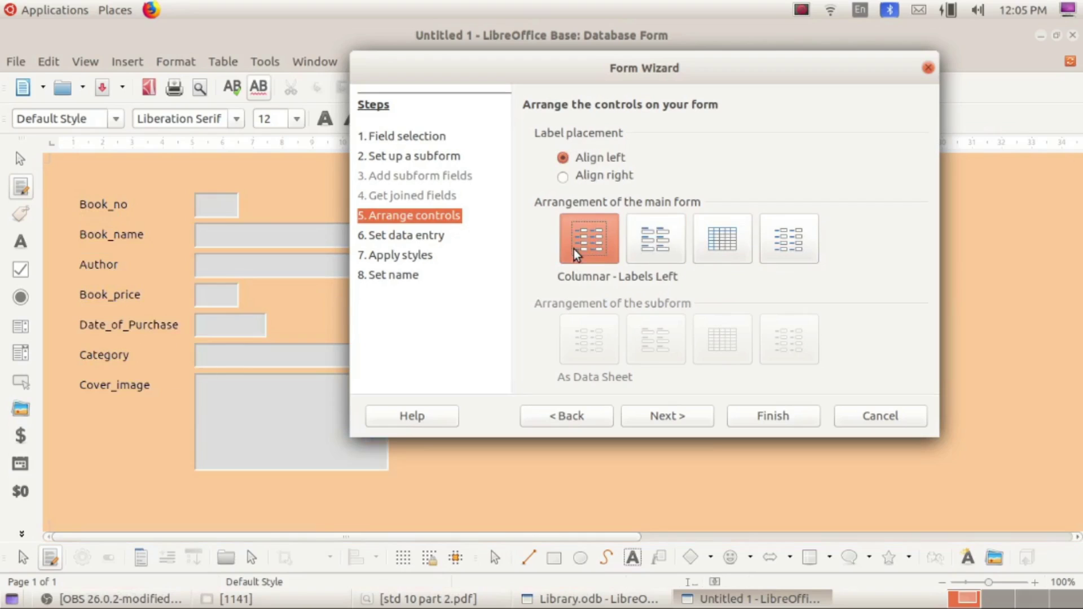
# Keep the form displaying all data, preview several styles, and choose Beige with the 3D look border.
pyautogui.click(651, 415)
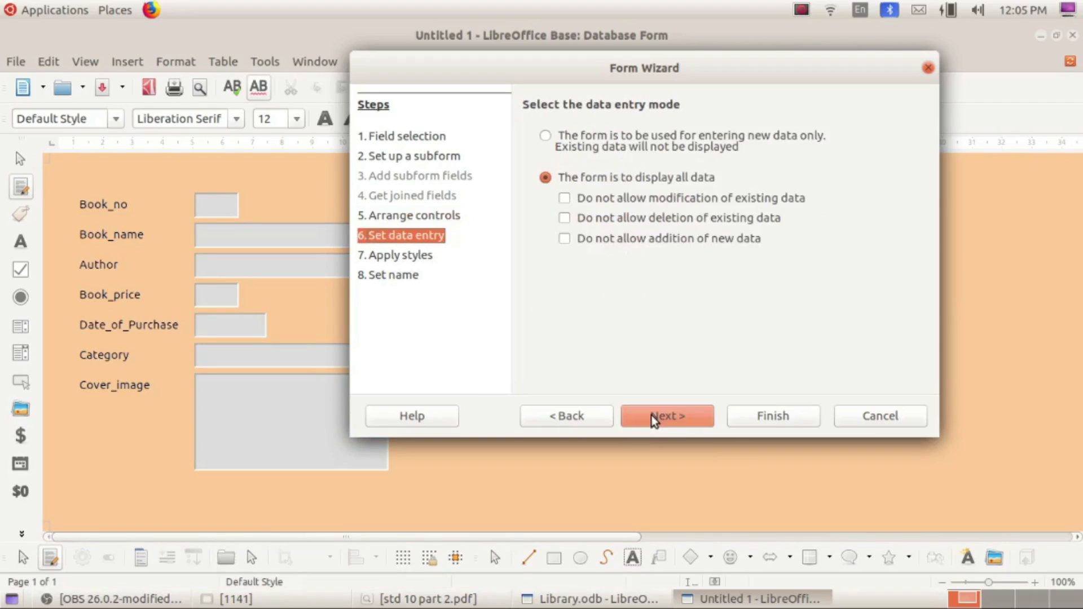
pyautogui.click(651, 415)
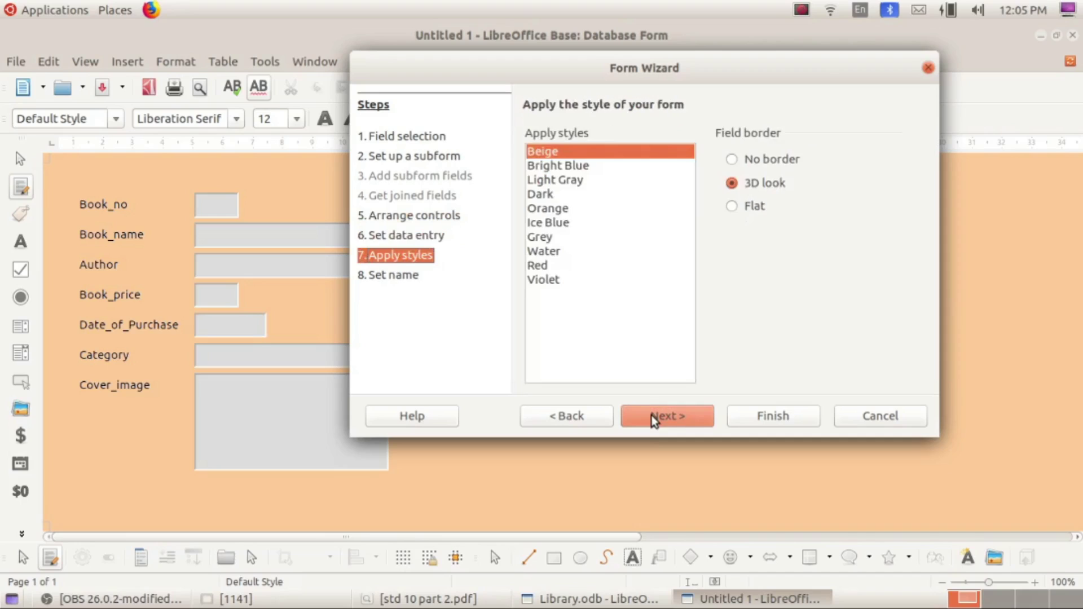
pyautogui.click(554, 225)
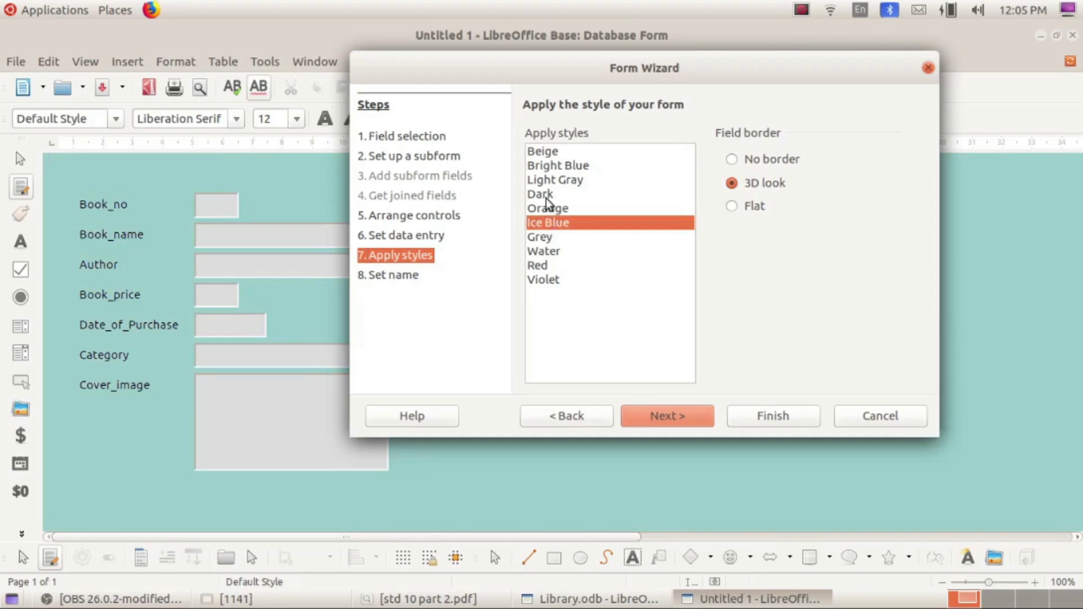
pyautogui.click(546, 199)
pyautogui.click(558, 166)
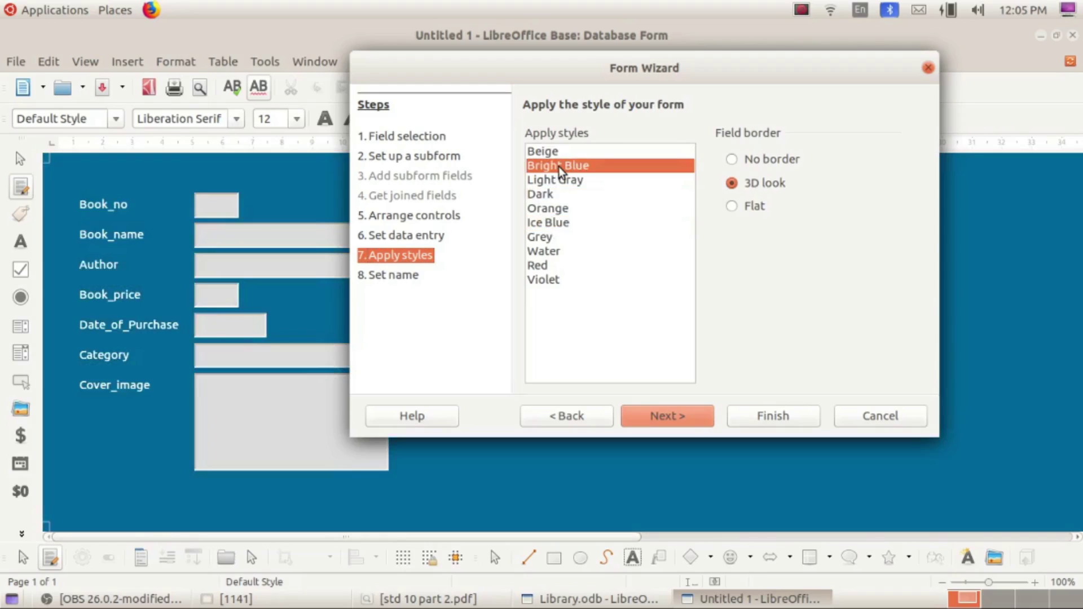
pyautogui.click(553, 156)
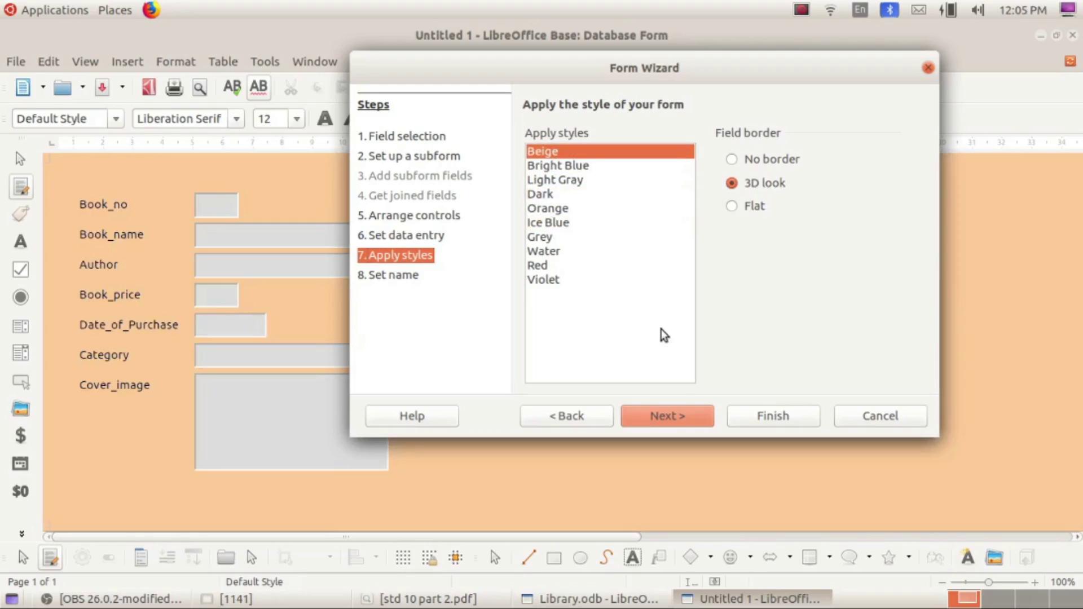
# Name the form Book_Table1_form1 and create it with the option to work with the form.
pyautogui.click(665, 416)
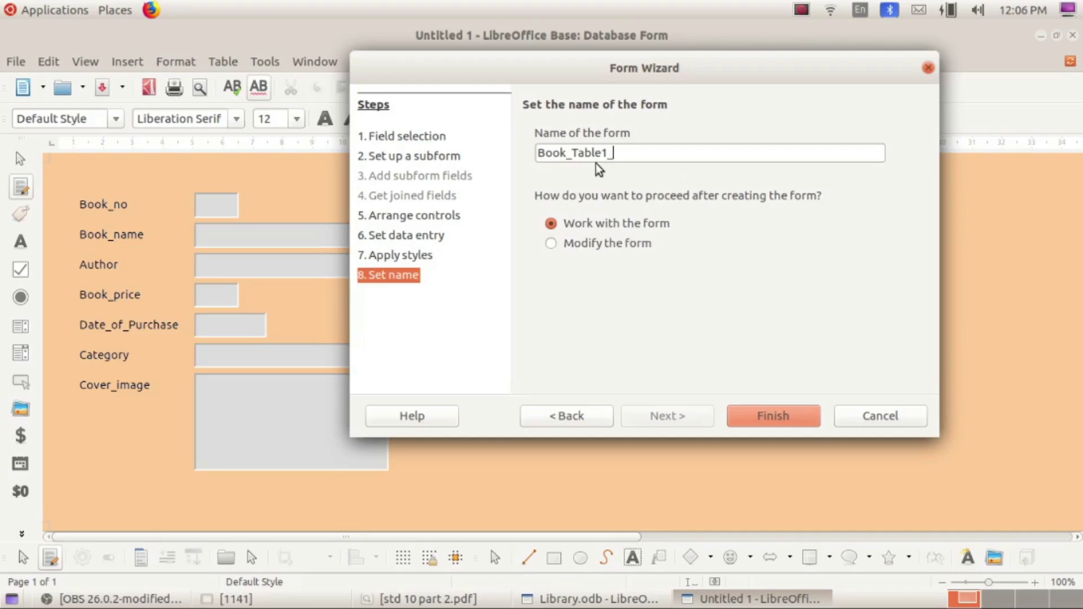
pyautogui.write('m1')
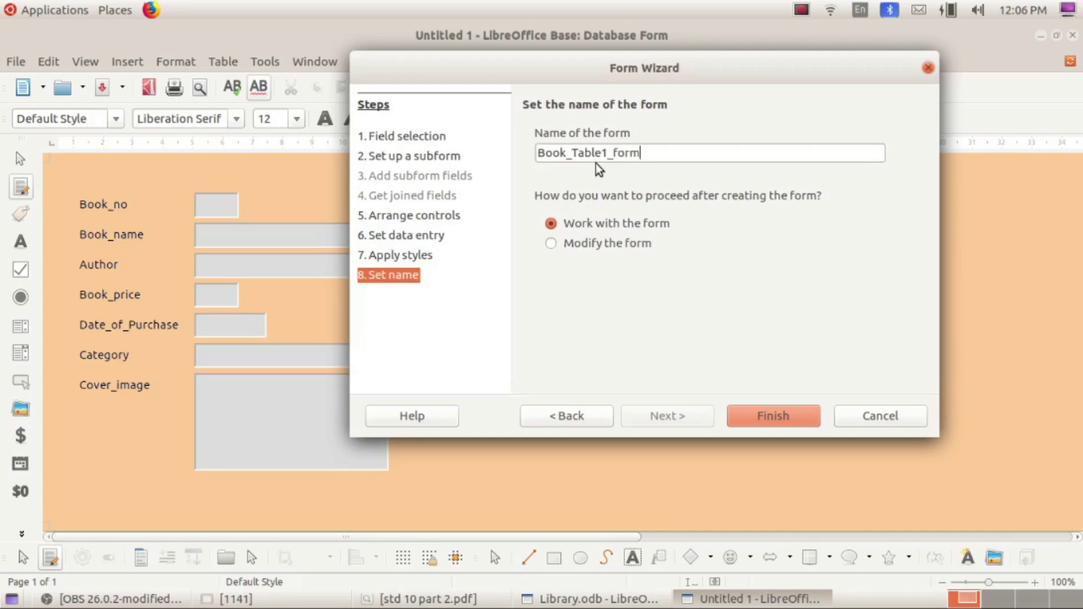
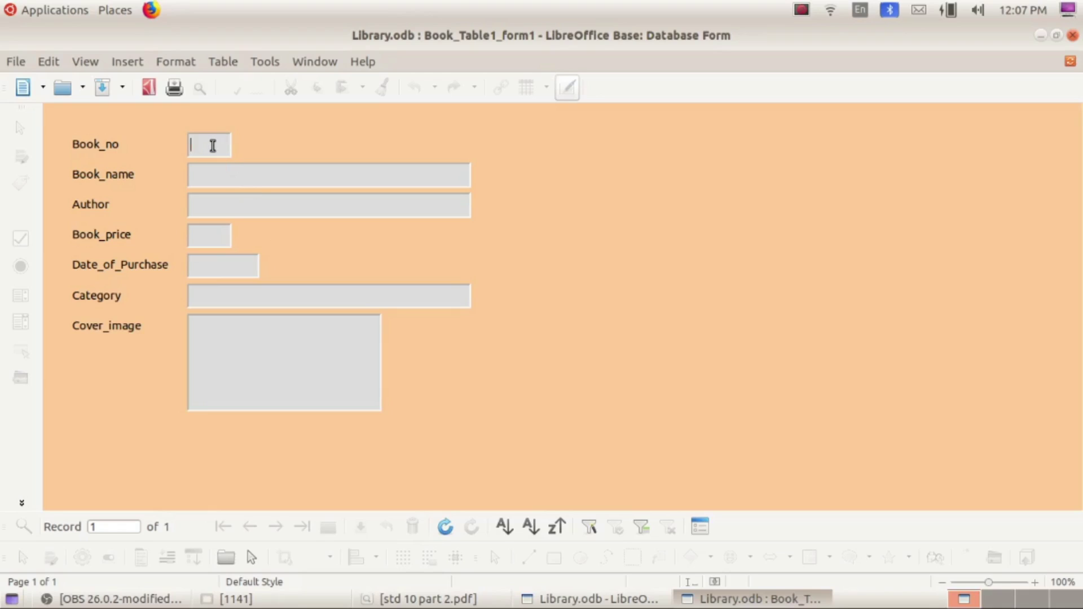
# Enter the first record's Book_no as 1, Book_name as "Oliver twist" and Author as "Charles".
pyautogui.write('1')
pyautogui.click(234, 172)
pyautogui.write('Oliver')
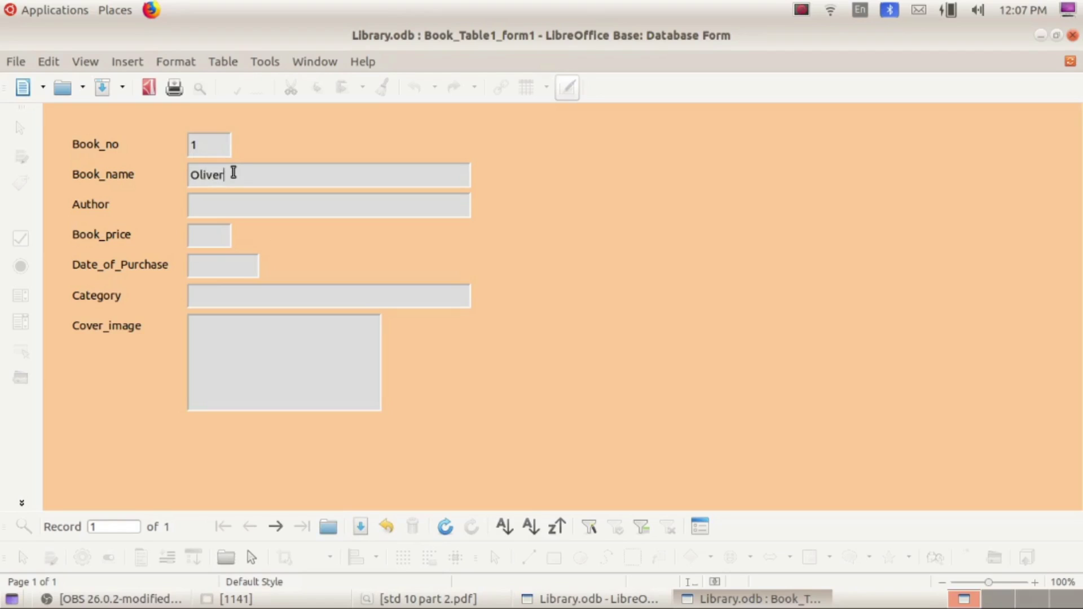
pyautogui.write('twist')
pyautogui.click(225, 177)
pyautogui.click(224, 207)
pyautogui.write('Charles')
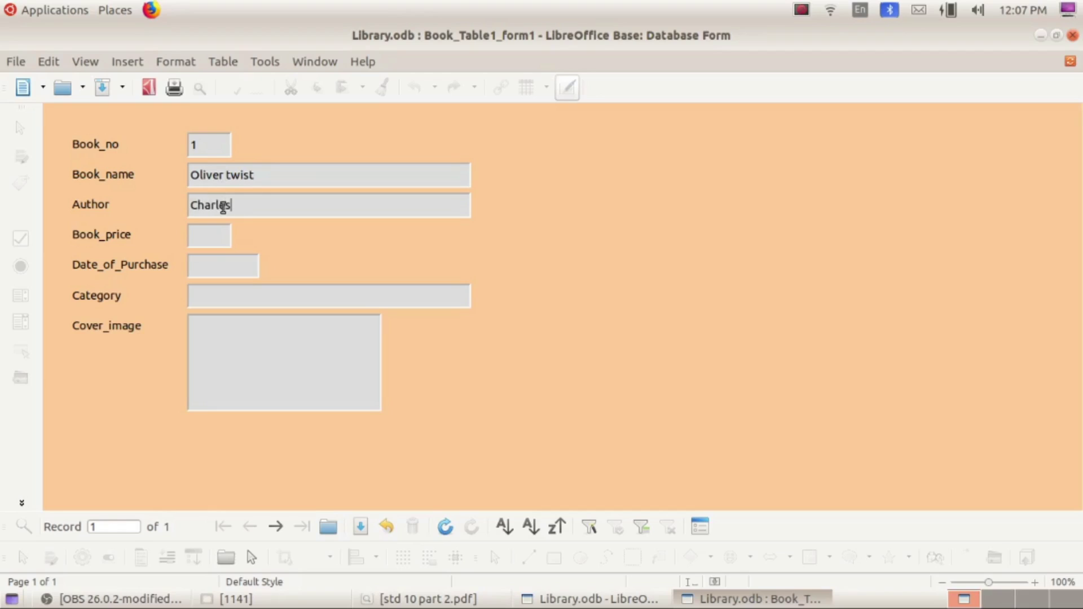
# Fill in the record's Book_price as 300, Date_of_Purchase as 2/08/2020 and Category as "criticism".
pyautogui.click(218, 242)
pyautogui.write('300')
pyautogui.click(228, 271)
pyautogui.write('2/08/')
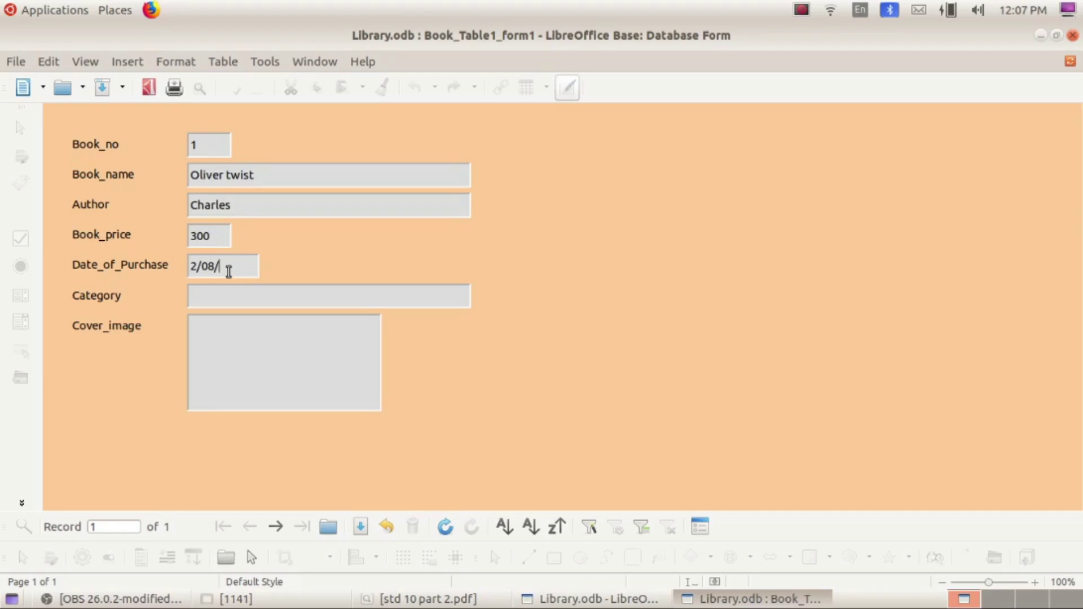
pyautogui.write('2020')
pyautogui.click(226, 296)
pyautogui.write('criti')
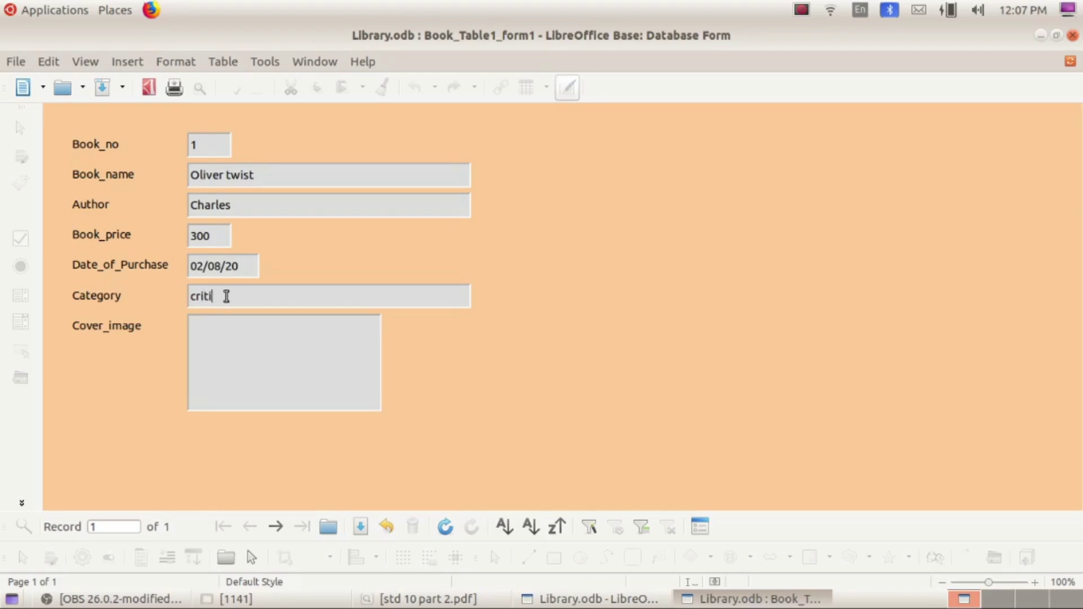
pyautogui.write('cism')
# Insert oliver.jpeg from the user folder as the first record's Cover_image.
pyautogui.rightClick(300, 343)
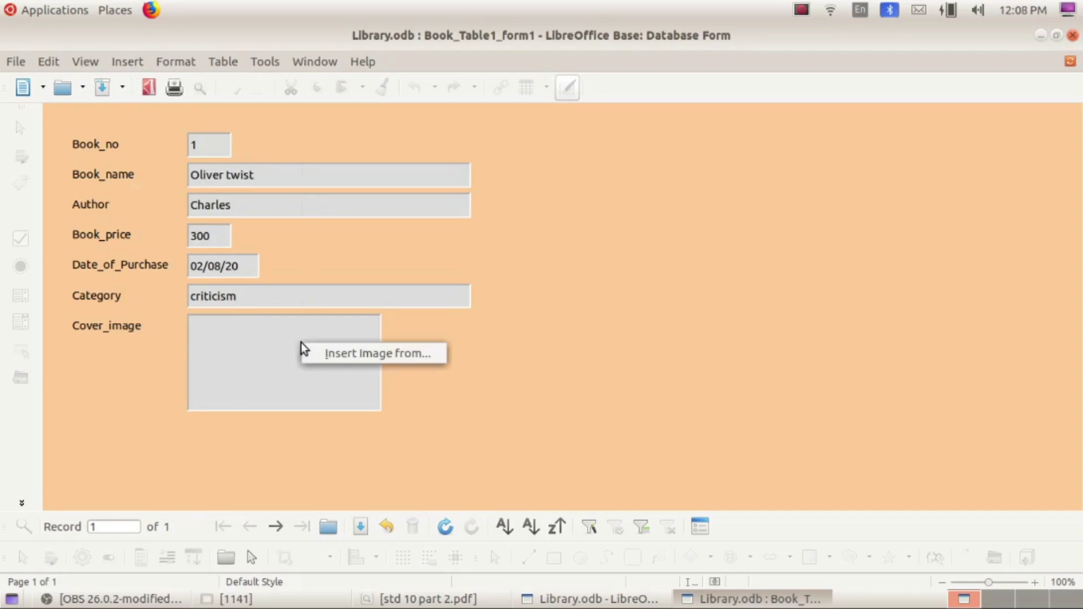
pyautogui.click(337, 363)
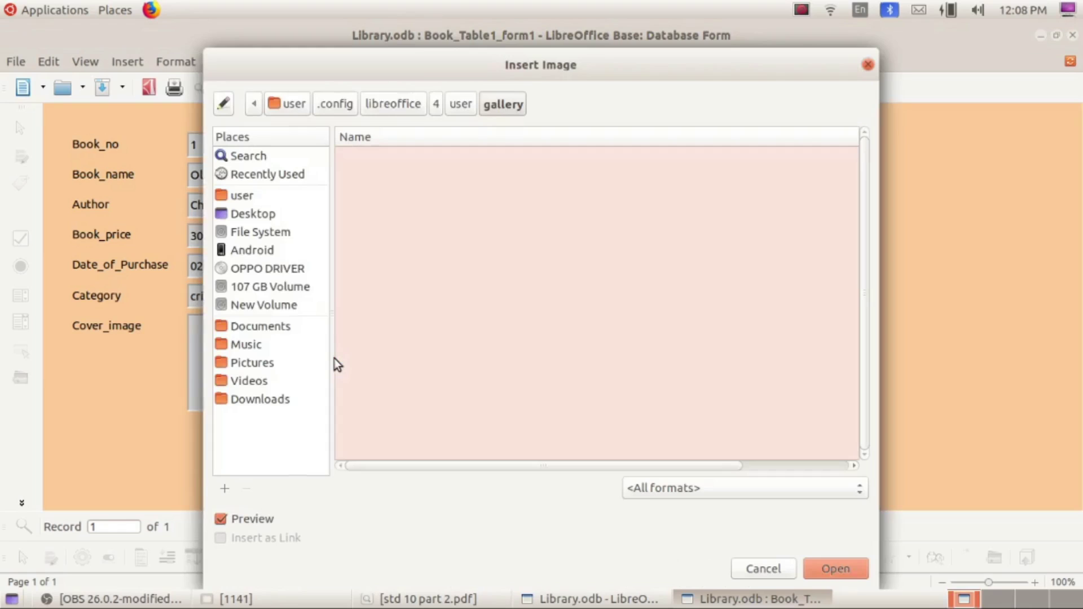
pyautogui.click(255, 194)
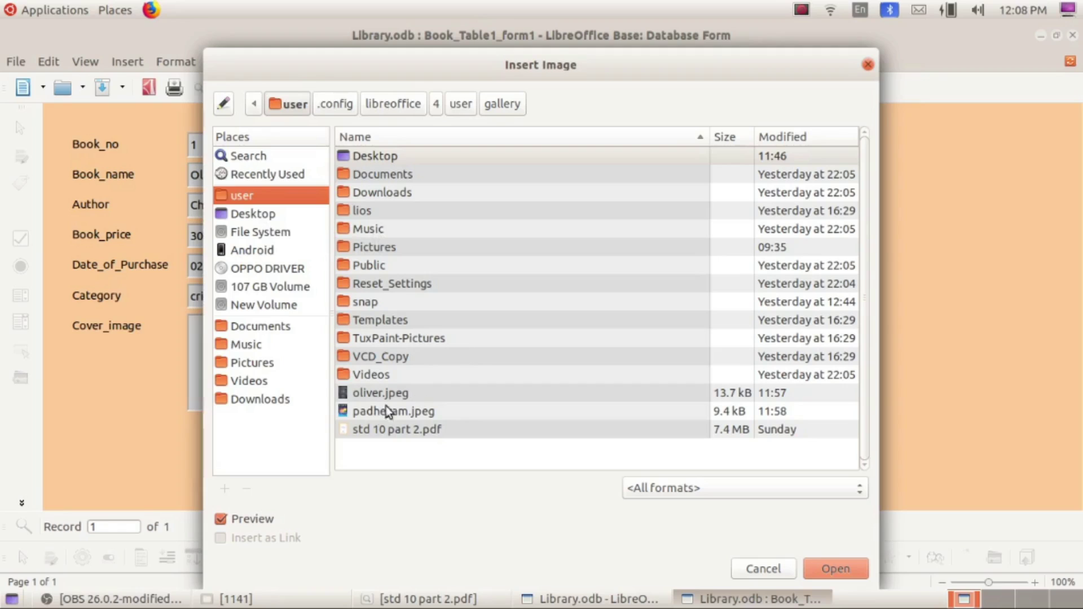
pyautogui.click(370, 395)
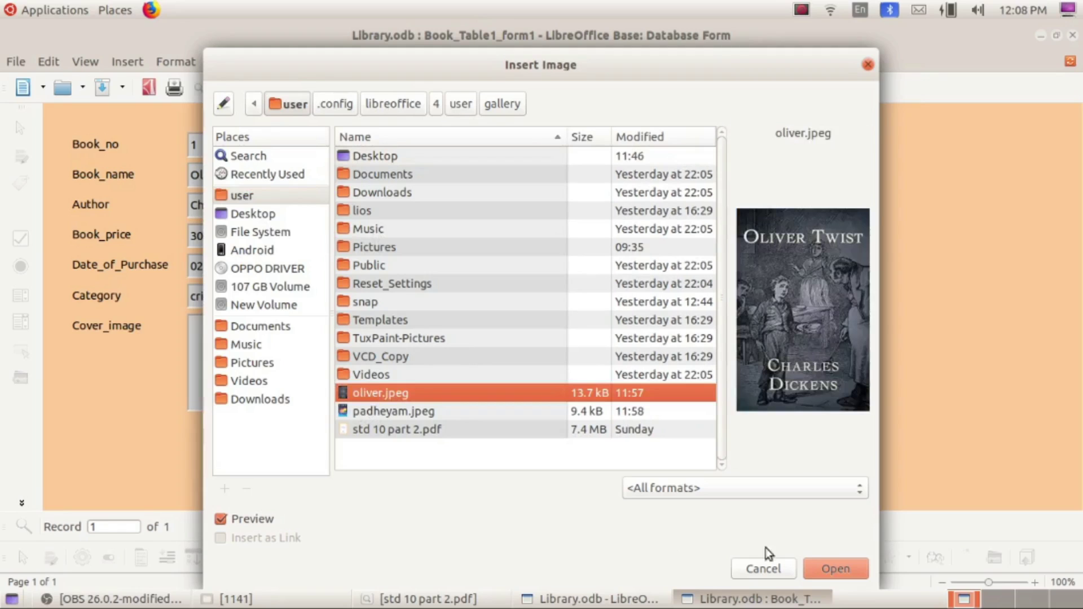
pyautogui.click(827, 569)
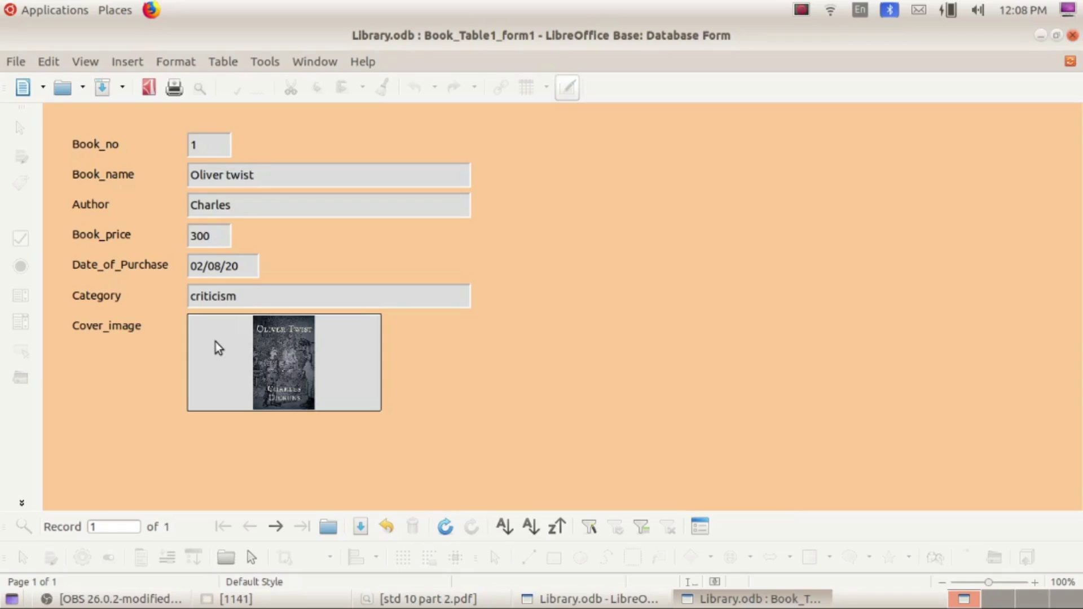
# Start a second record with Book_no 2, Book_name "padheyam" and Author "ONV".
pyautogui.press('Tab')
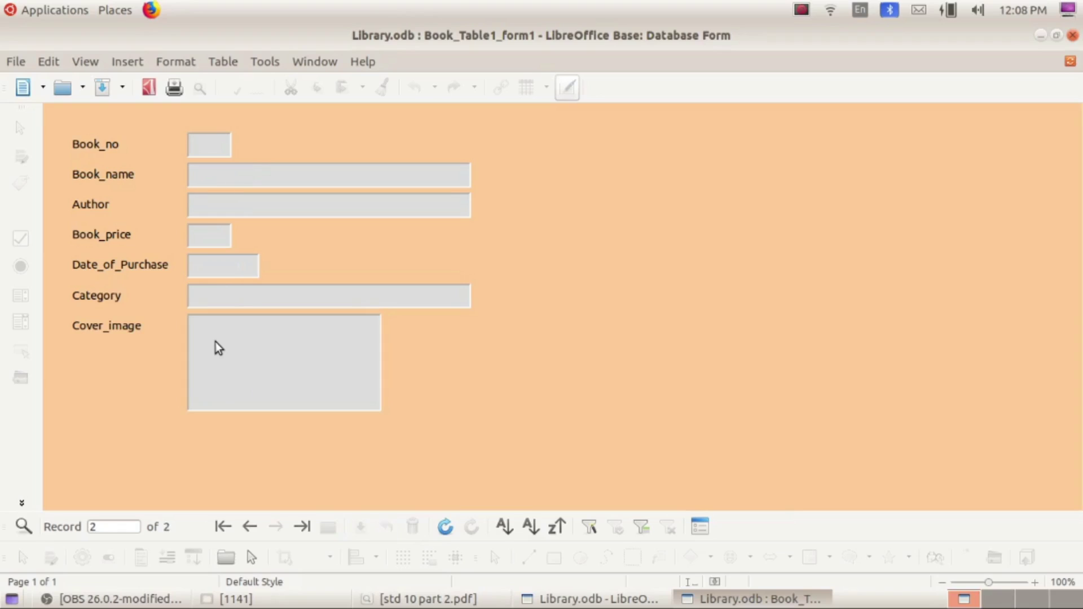
pyautogui.write('2')
pyautogui.click(239, 178)
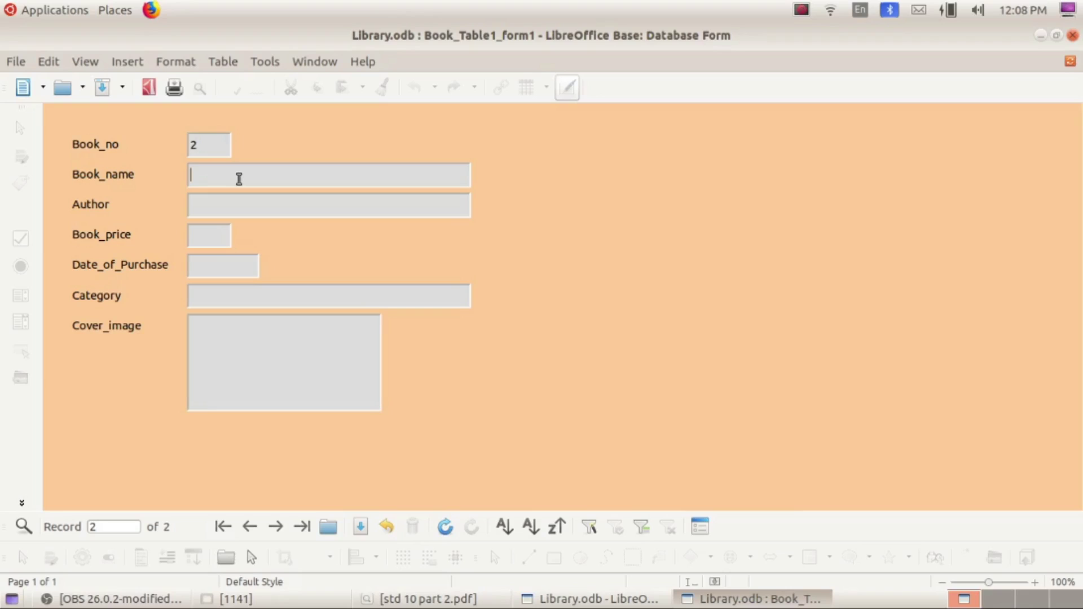
pyautogui.write('padheyam')
pyautogui.click(224, 205)
pyautogui.write('ON')
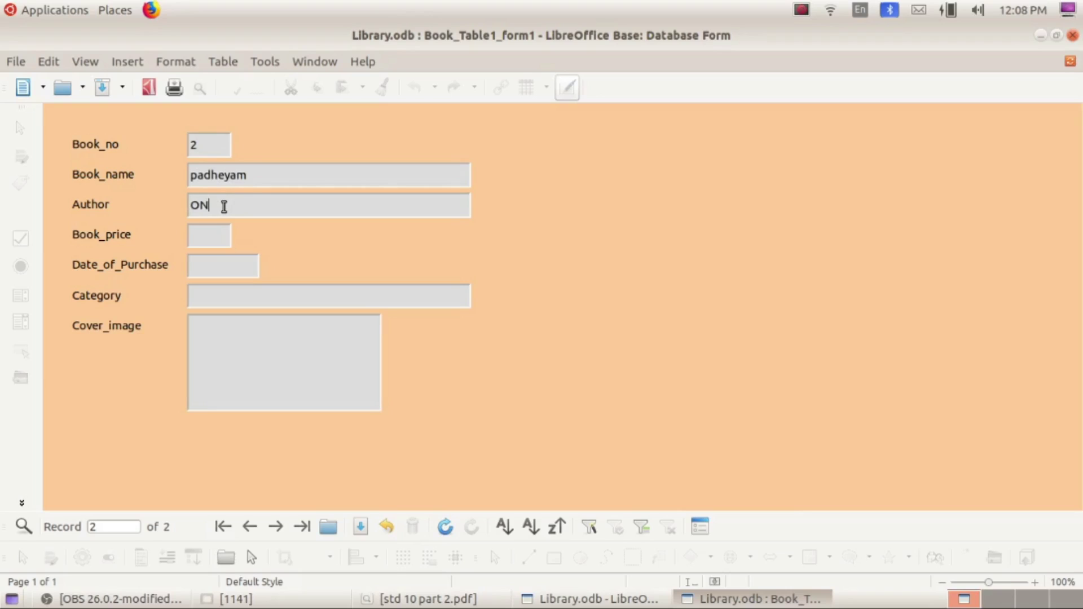
pyautogui.write('V')
# Fill in the second record's Book_price as 200, Date_of_Purchase as 6/10/1996 and Category as "Poetry".
pyautogui.click(217, 237)
pyautogui.write('200')
pyautogui.click(216, 264)
pyautogui.write('6/10/1996')
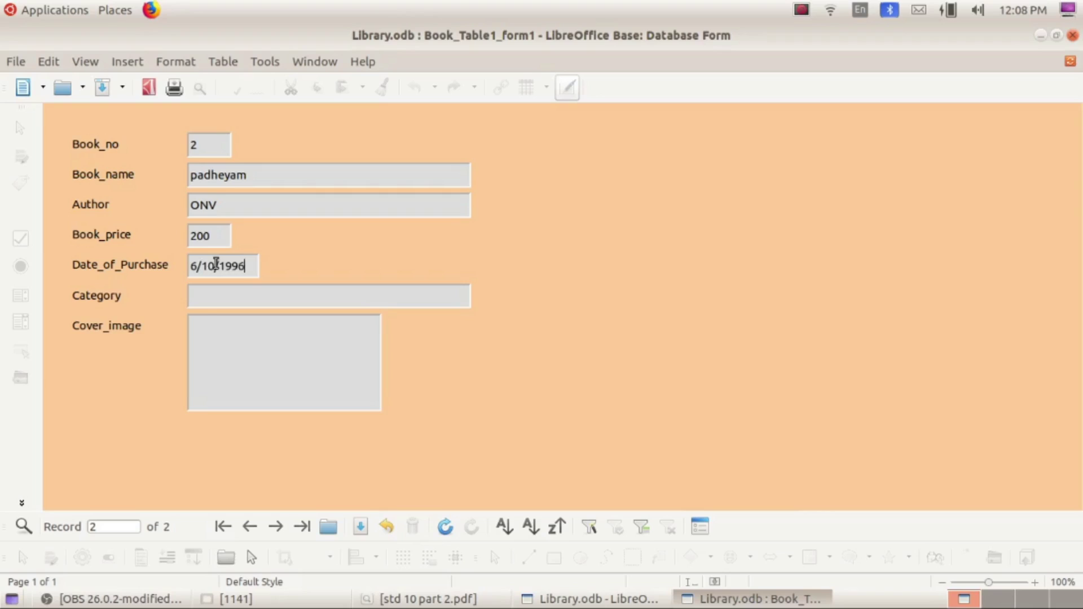
pyautogui.click(214, 299)
pyautogui.write('Poetry')
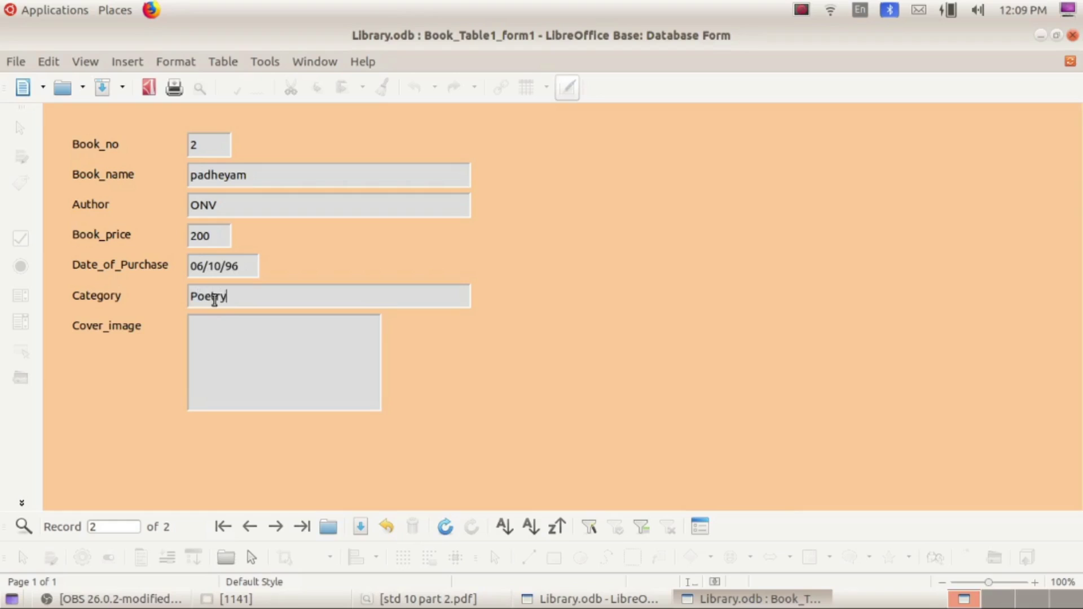
# Insert padheyam.jpeg as the second record's Cover_image and advance to a new blank record.
pyautogui.rightClick(230, 353)
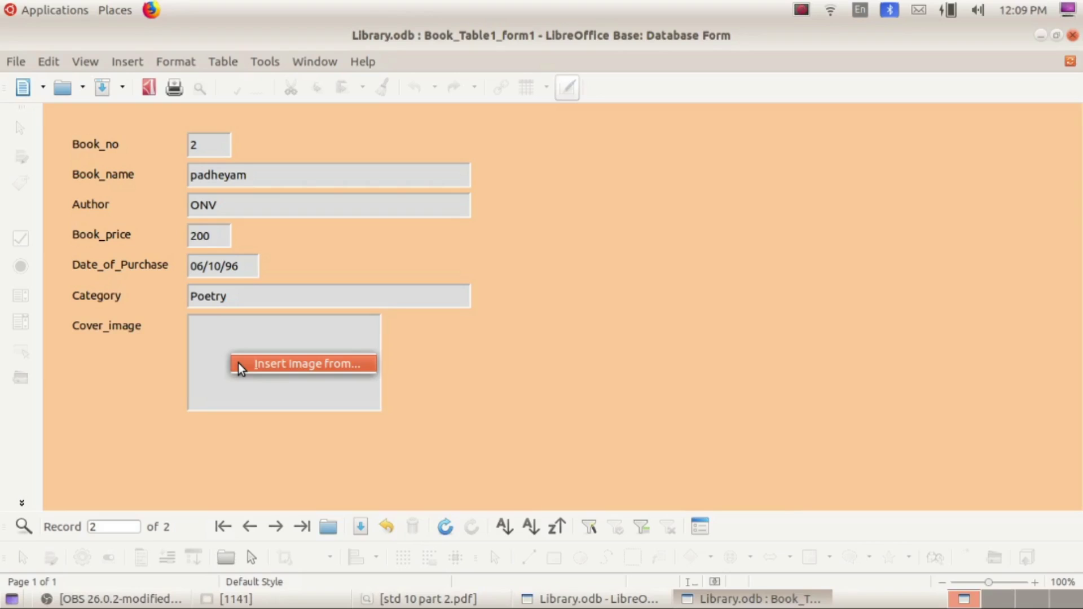
pyautogui.click(239, 363)
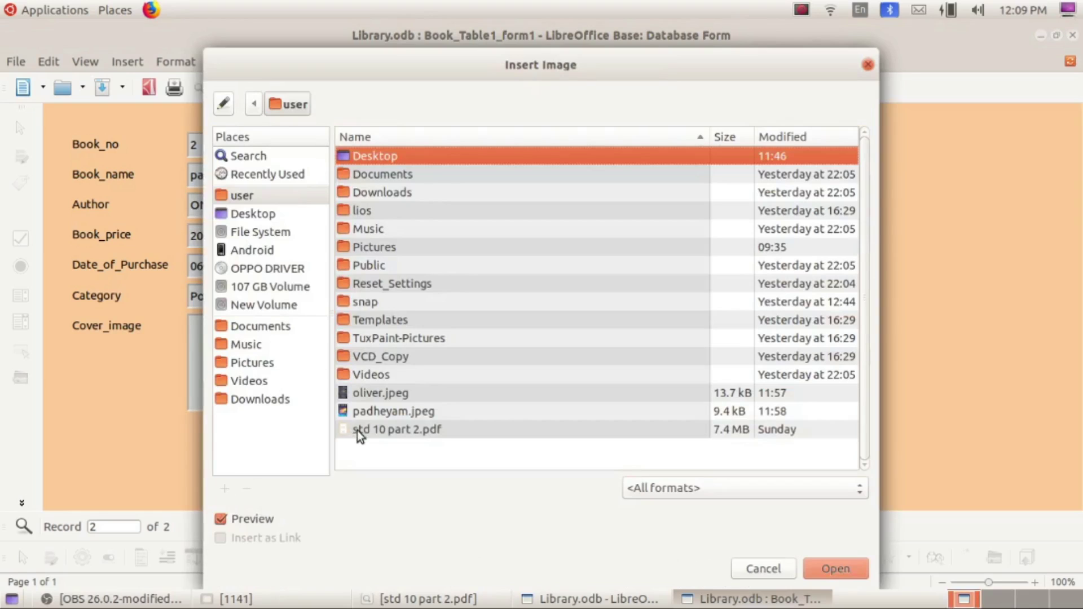
pyautogui.click(382, 415)
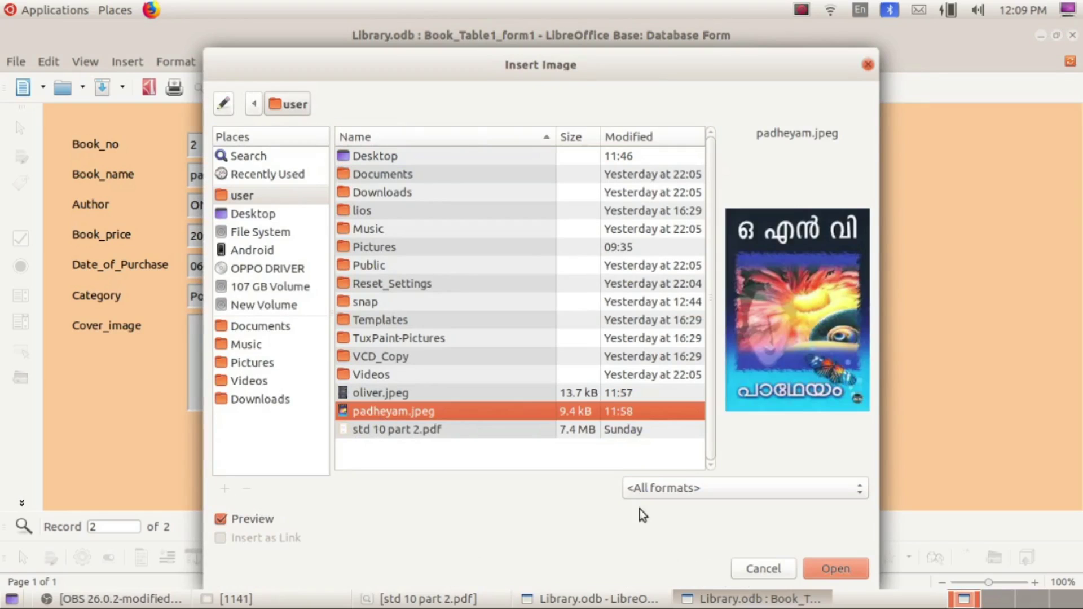
pyautogui.click(833, 567)
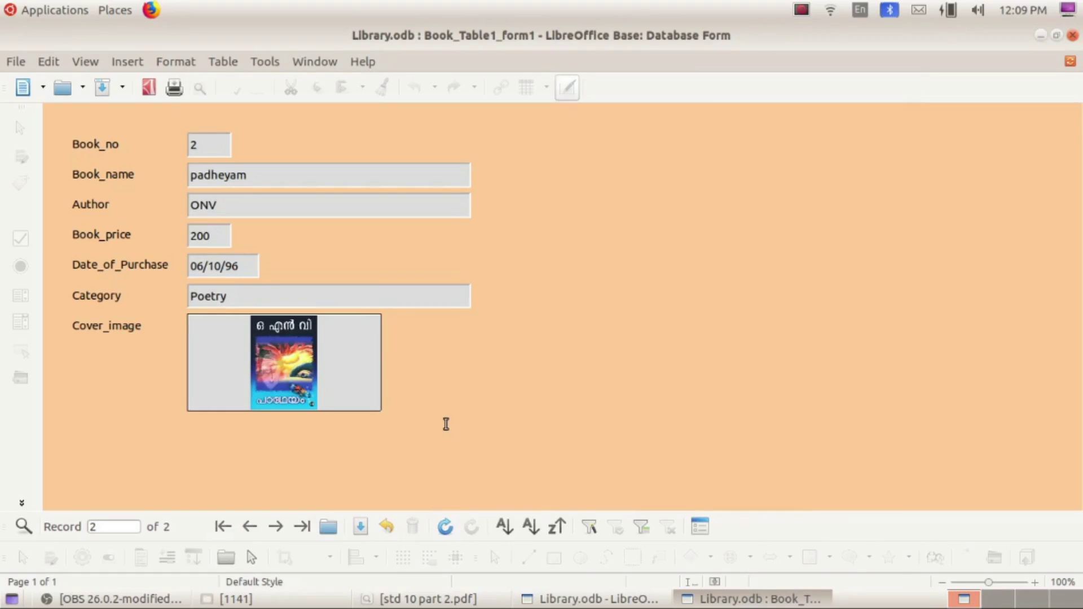
pyautogui.press('Tab')
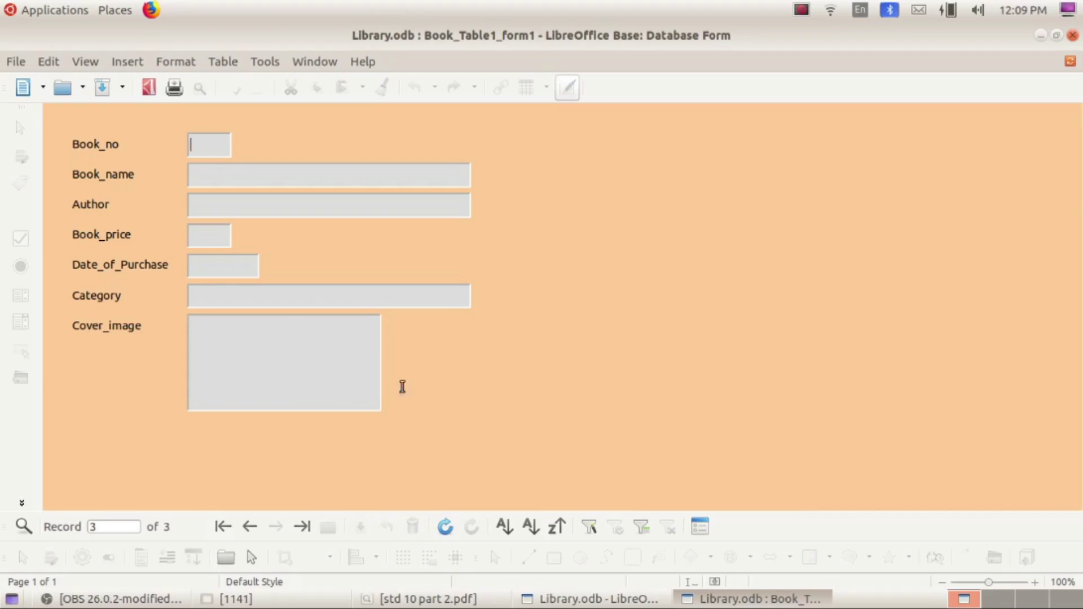
# Save and close Book_Table1_form1, and save the Library database as well.
pyautogui.click(17, 66)
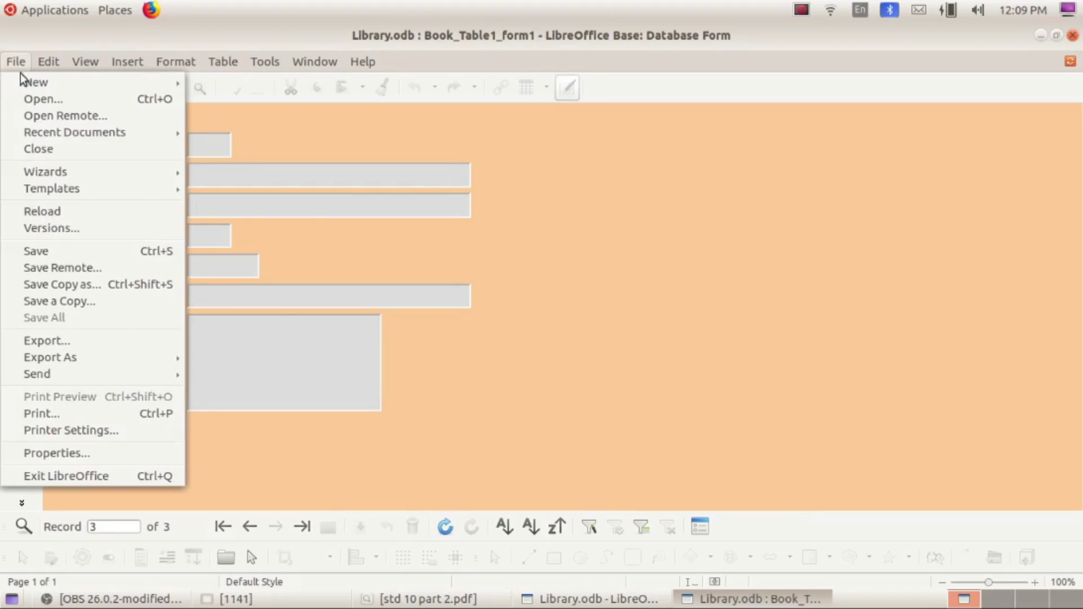
pyautogui.click(35, 252)
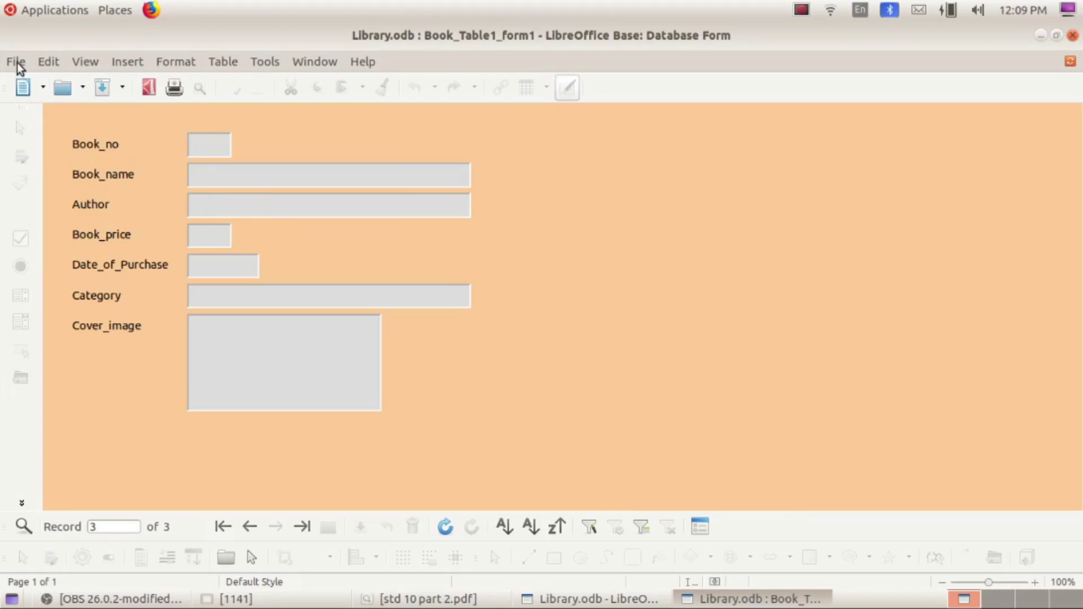
pyautogui.click(15, 62)
pyautogui.click(32, 247)
pyautogui.click(1073, 35)
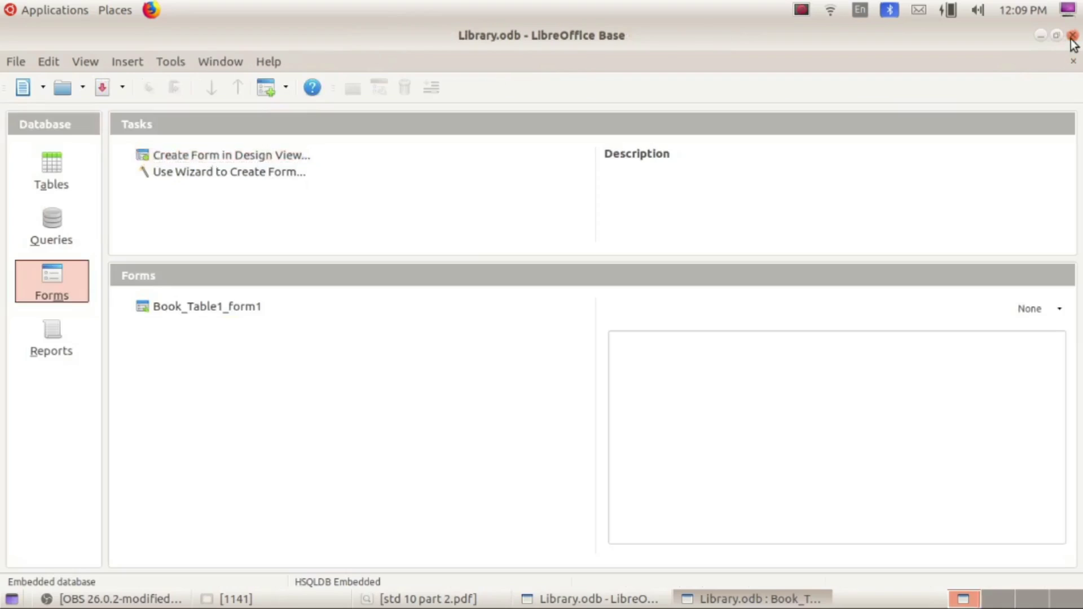
pyautogui.click(13, 62)
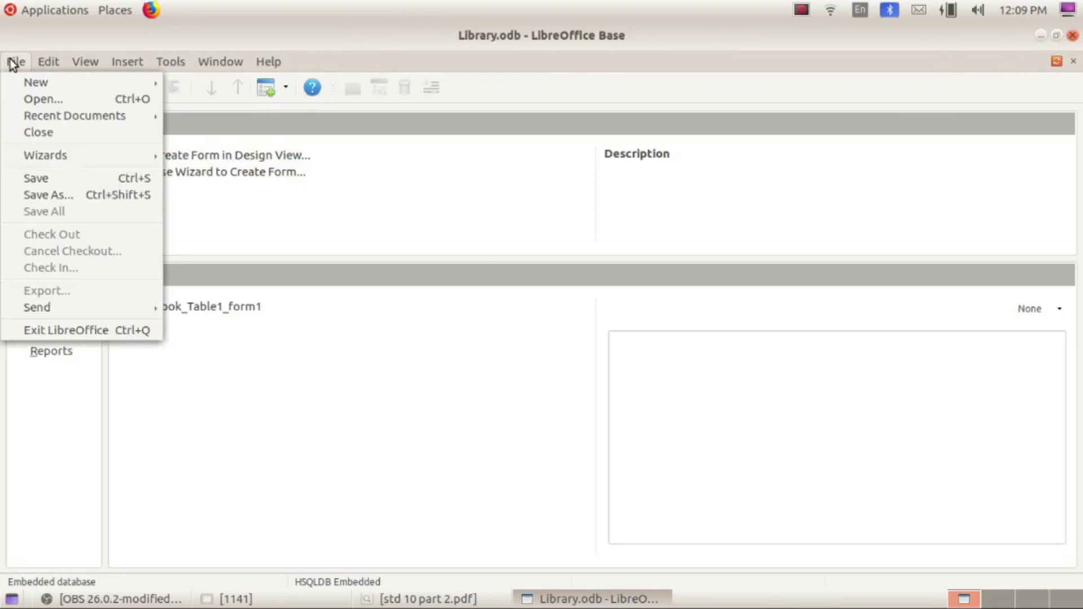
pyautogui.click(42, 183)
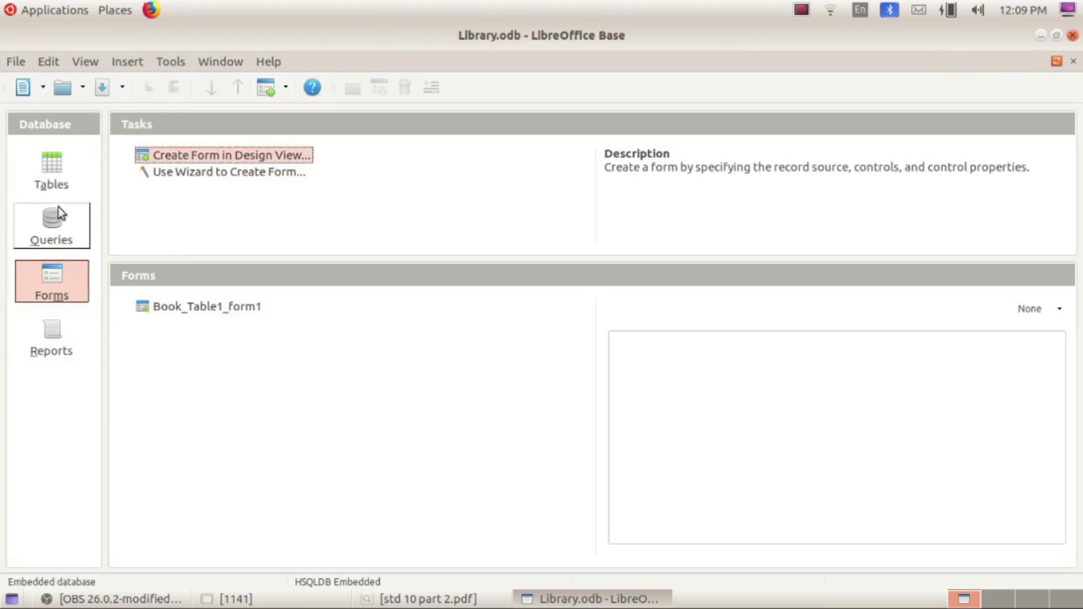
# Check the database's table list, and open Book_Table1_form1 for editing and close it again with its changes saved.
pyautogui.click(46, 178)
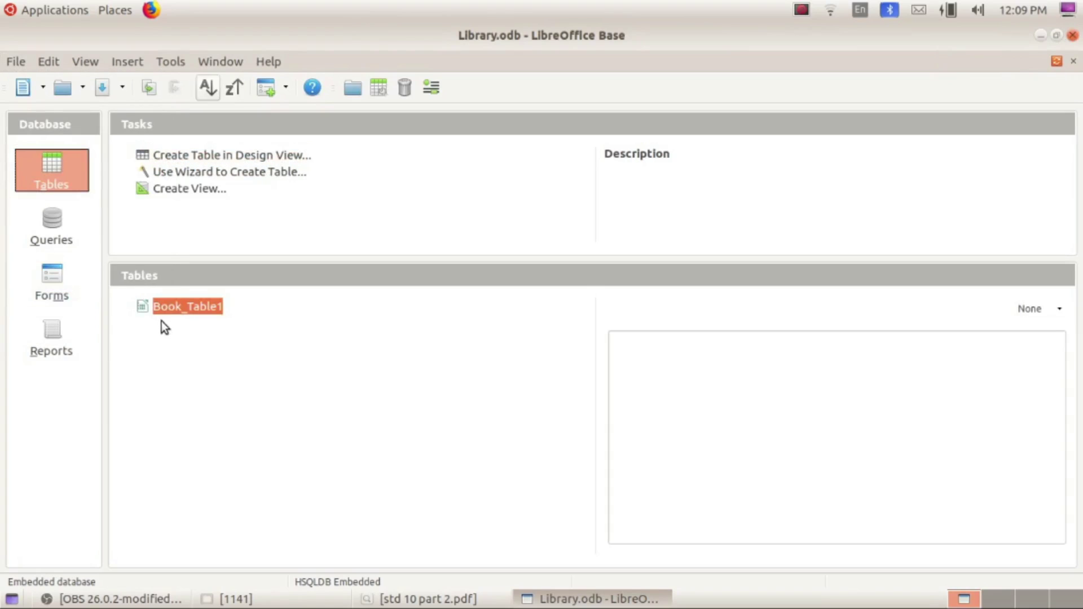
pyautogui.click(50, 282)
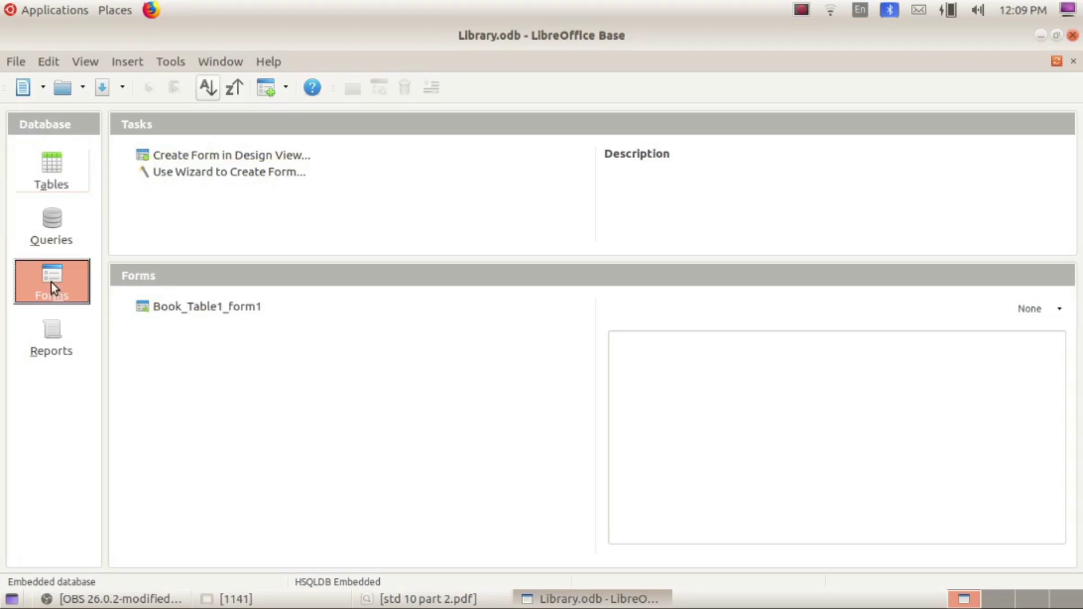
pyautogui.click(188, 307)
pyautogui.rightClick(188, 307)
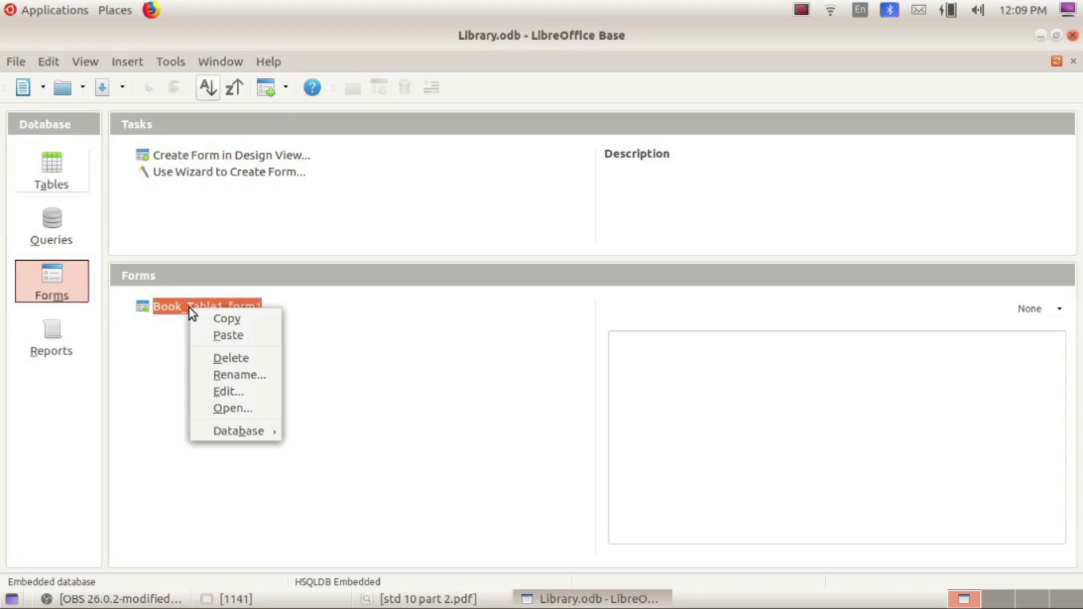
pyautogui.click(222, 388)
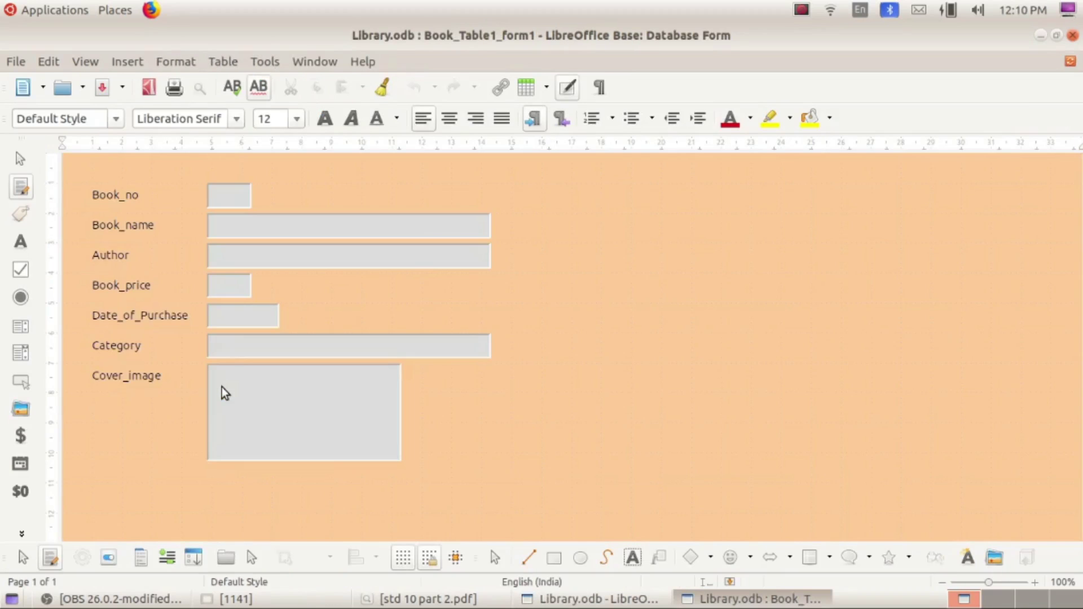
pyautogui.click(1074, 39)
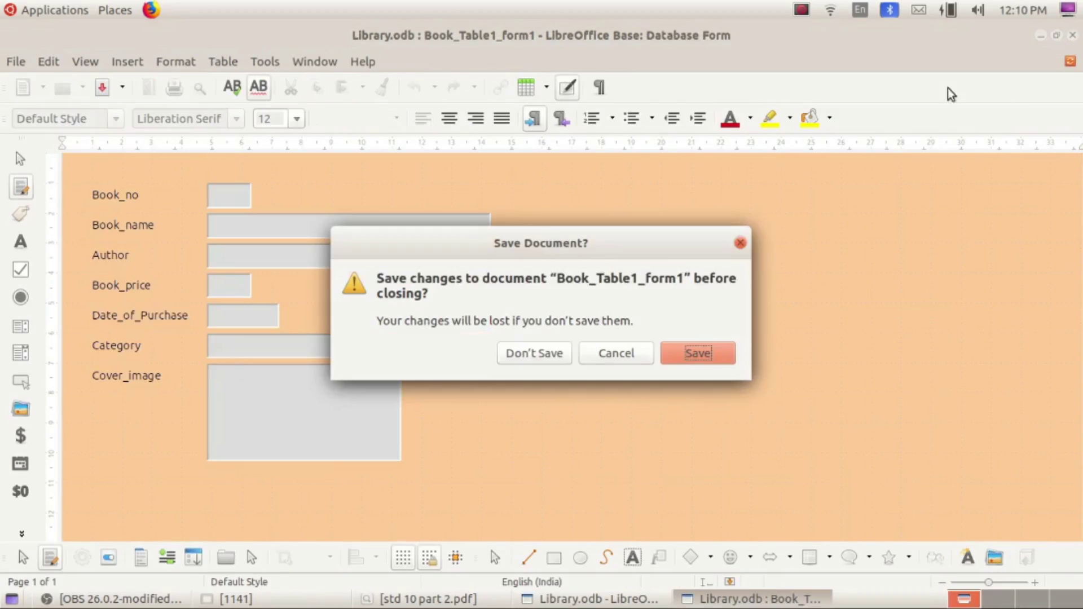
pyautogui.click(691, 353)
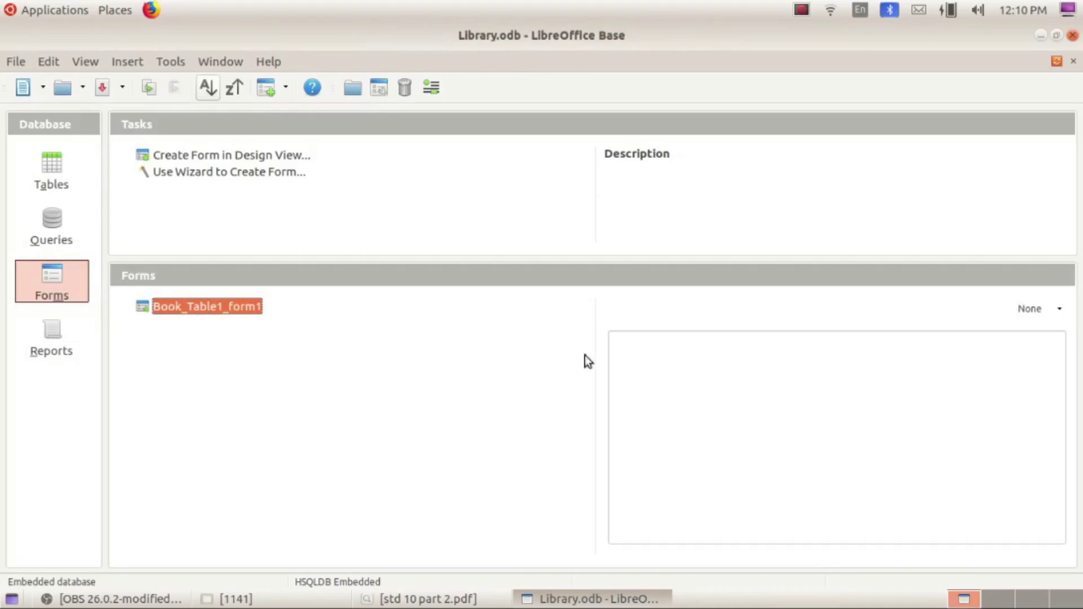
# Open Book_Table1_form1 in data view to review the stored book records.
pyautogui.doubleClick(239, 307)
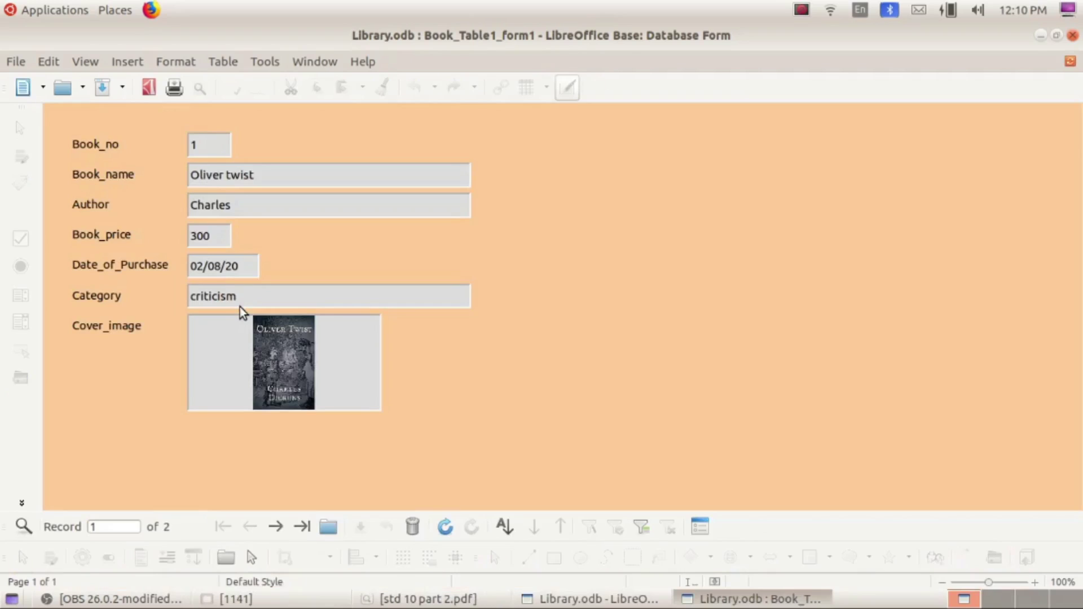